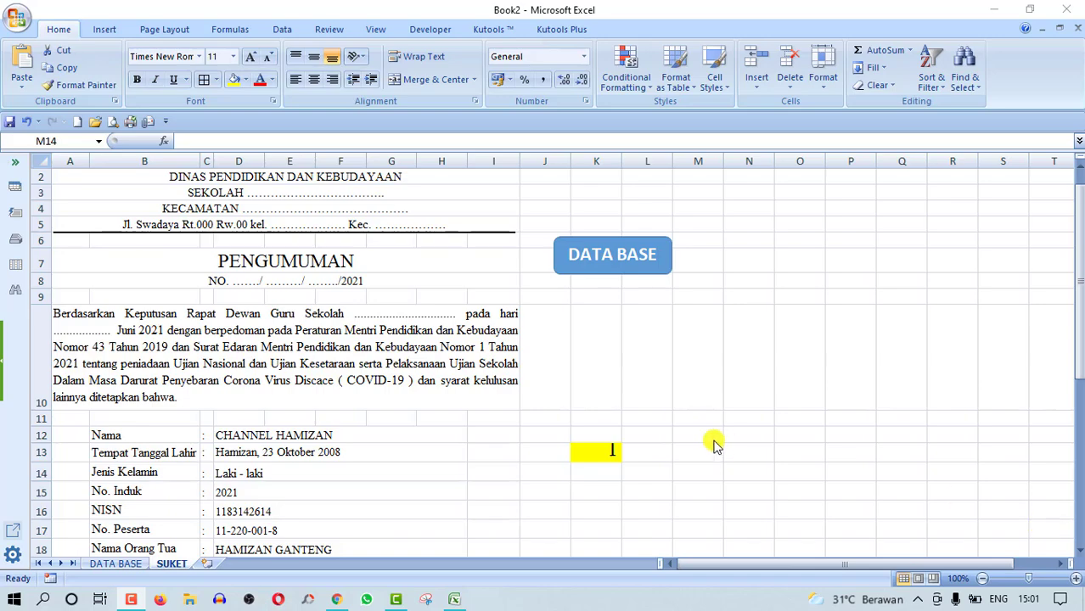
# - Center the record-number cell K13 both horizontally and vertically
pyautogui.click(596, 455)
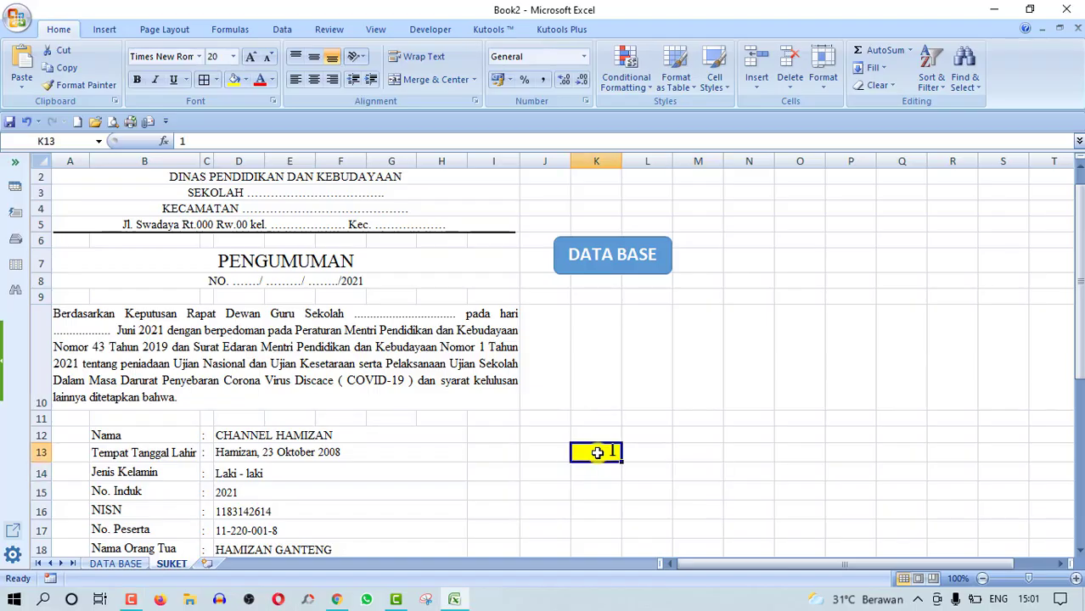
pyautogui.click(312, 78)
pyautogui.click(313, 56)
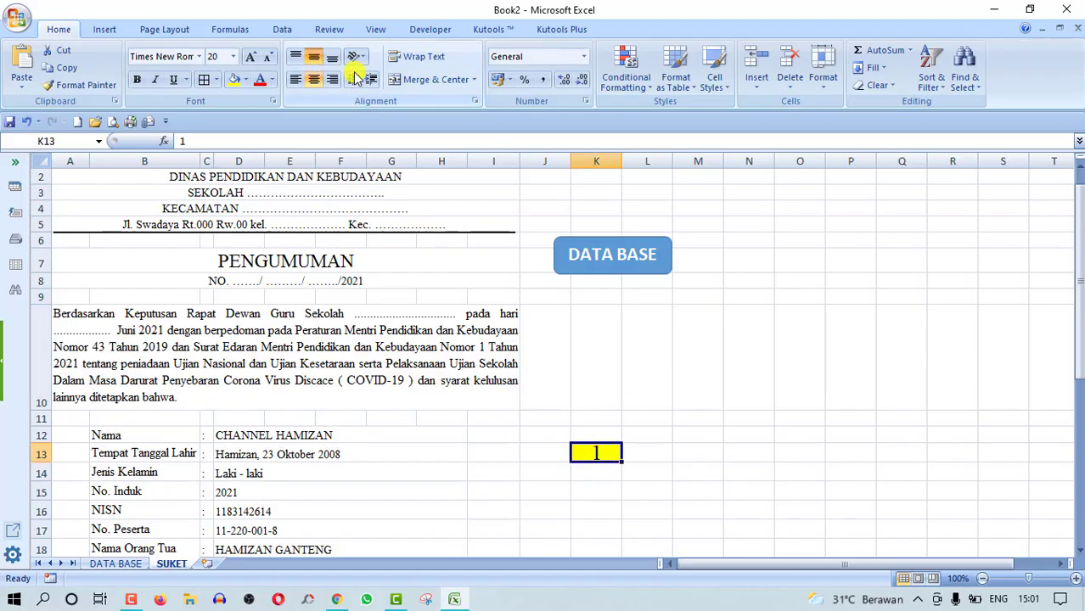
pyautogui.click(697, 482)
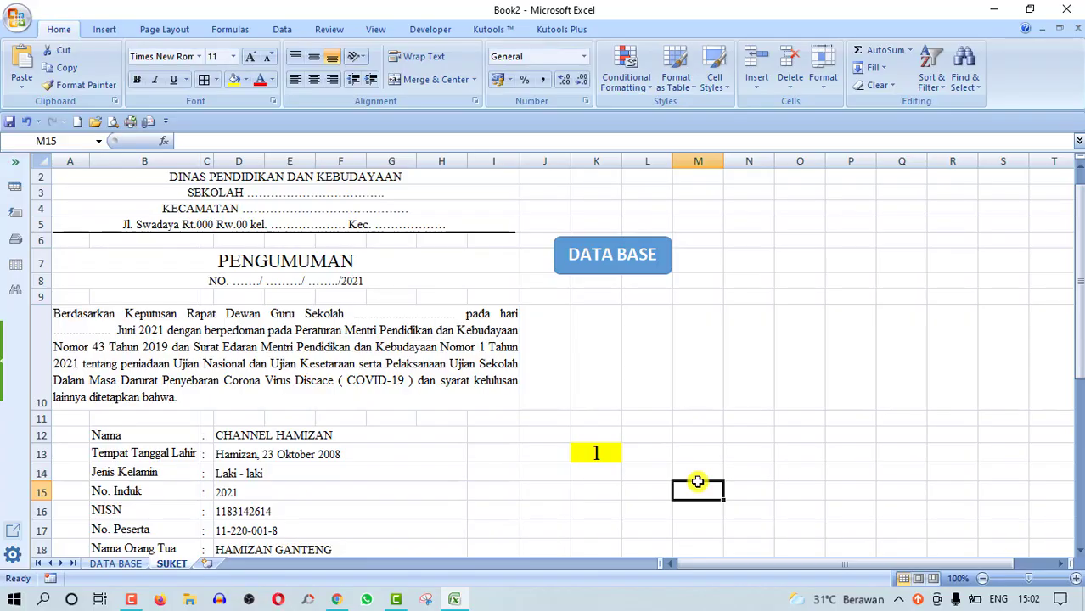
pyautogui.click(538, 472)
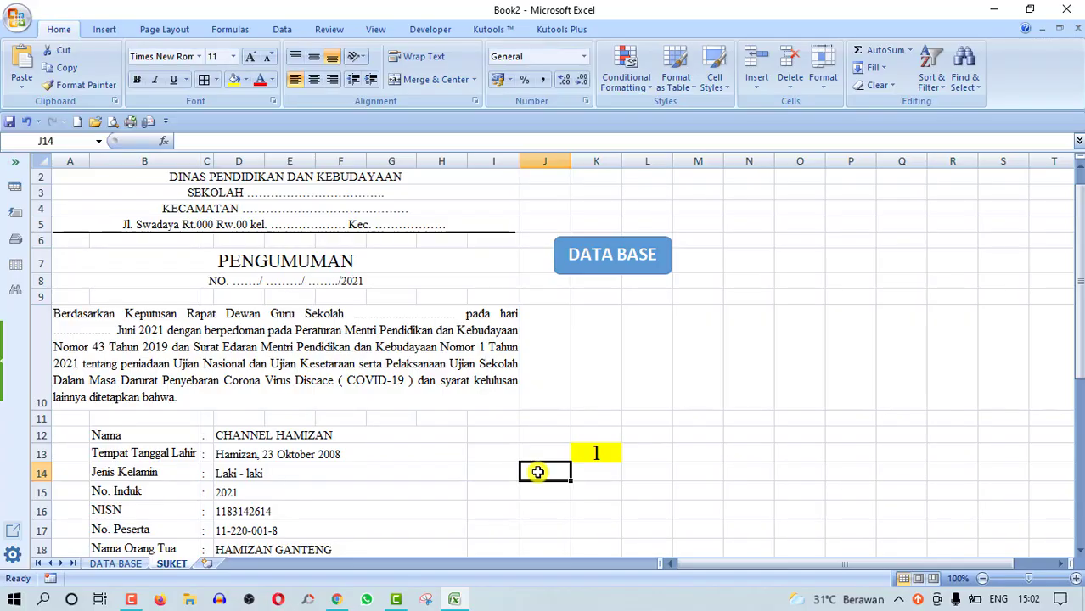
# - Enter record number 2, then 4, in K13 to test the student lookup
pyautogui.click(597, 456)
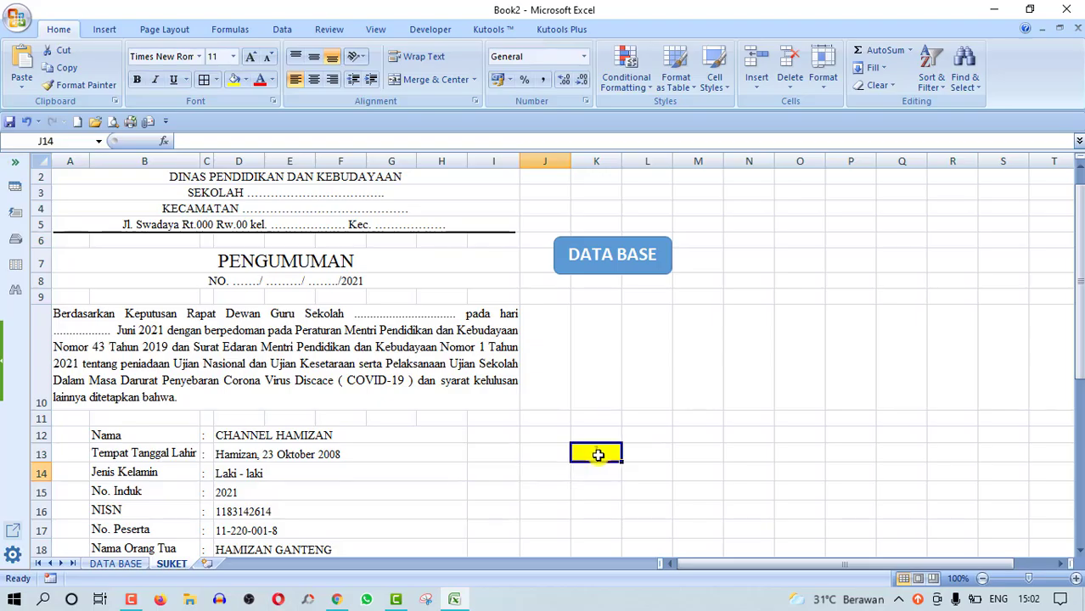
pyautogui.click(598, 456)
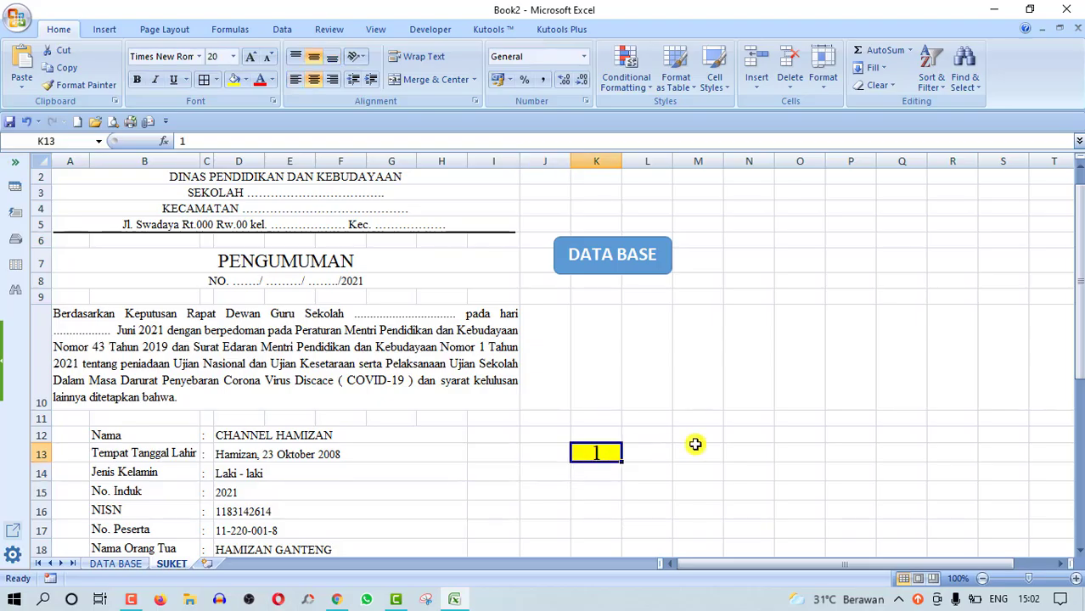
pyautogui.write('2')
pyautogui.press('Return')
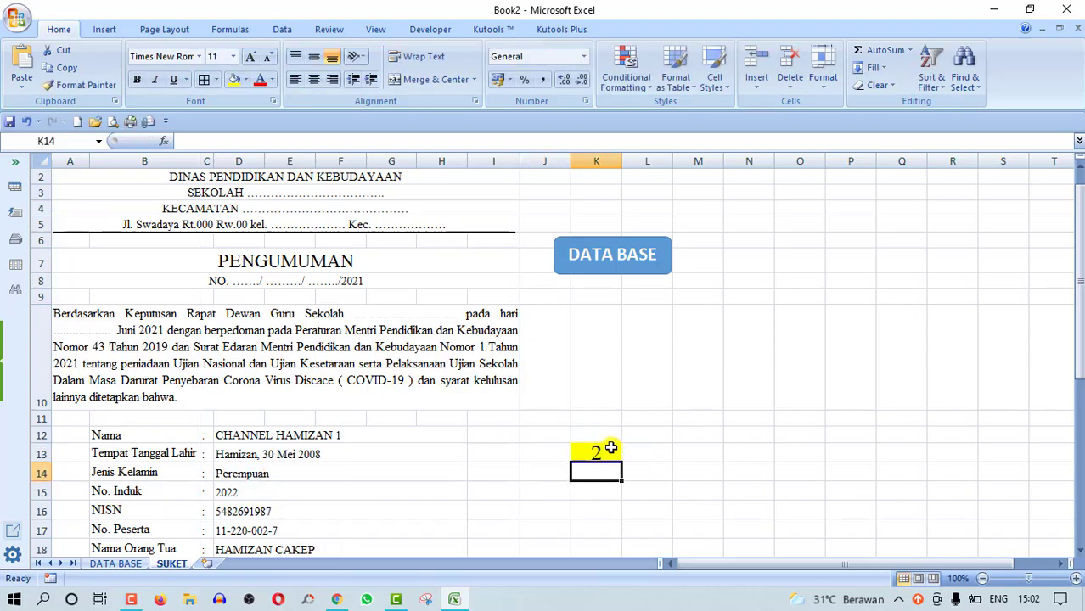
pyautogui.click(592, 451)
pyautogui.write('4')
pyautogui.press('Return')
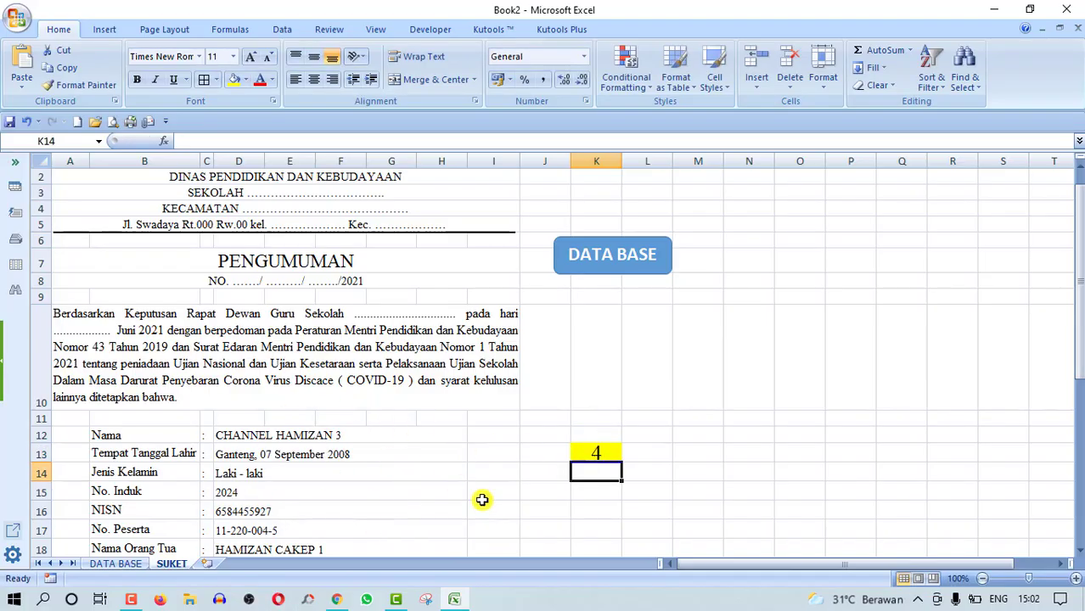
pyautogui.click(611, 522)
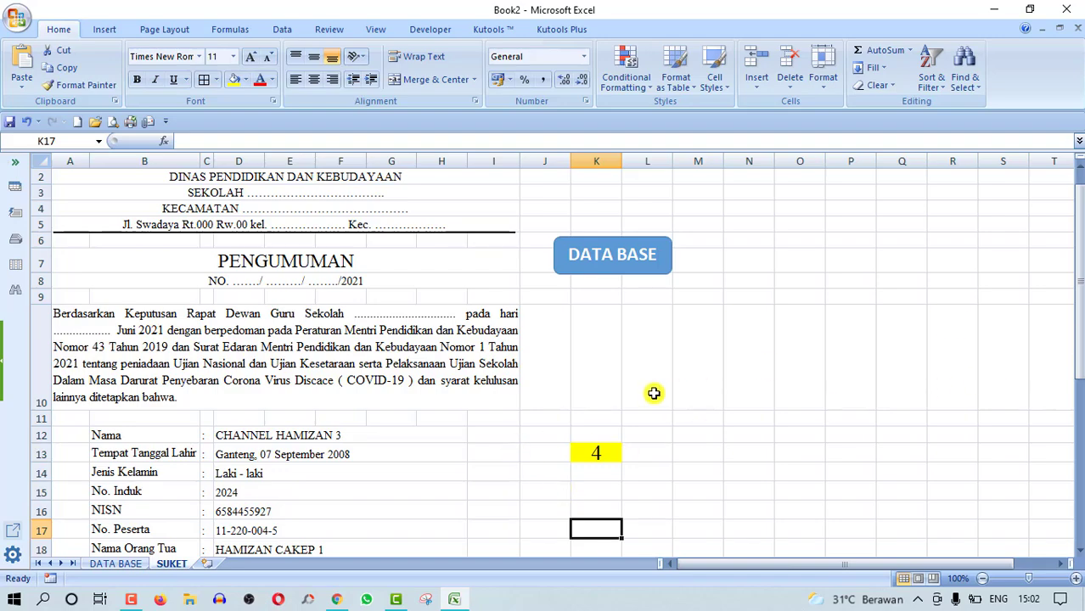
# - Clear the form's student details and record number in D11:K19
pyautogui.moveTo(235, 417)
pyautogui.mouseDown()
pyautogui.moveTo(602, 542)
pyautogui.moveTo(600, 509)
pyautogui.mouseUp()
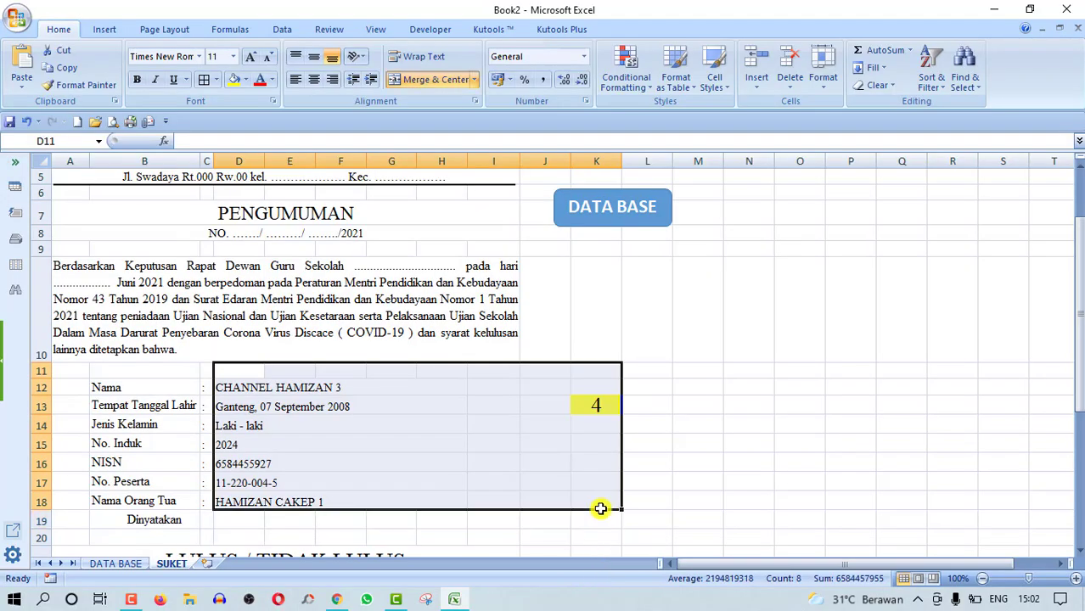
pyautogui.press('Delete')
pyautogui.click(698, 443)
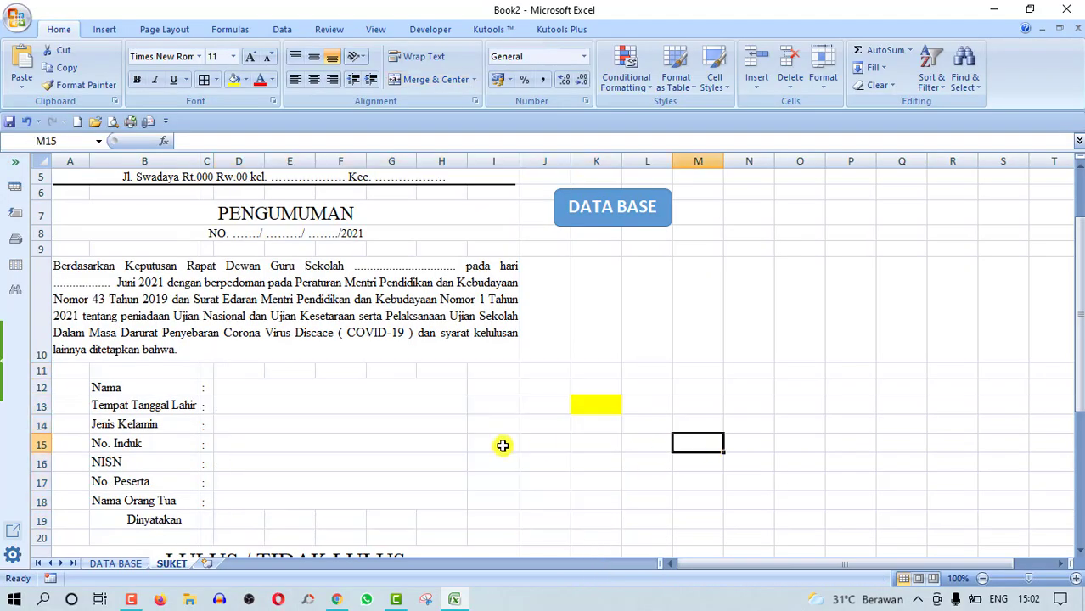
# - Glance at the DATA BASE sheet, then check the emptied announcement in Print Preview
pyautogui.click(115, 564)
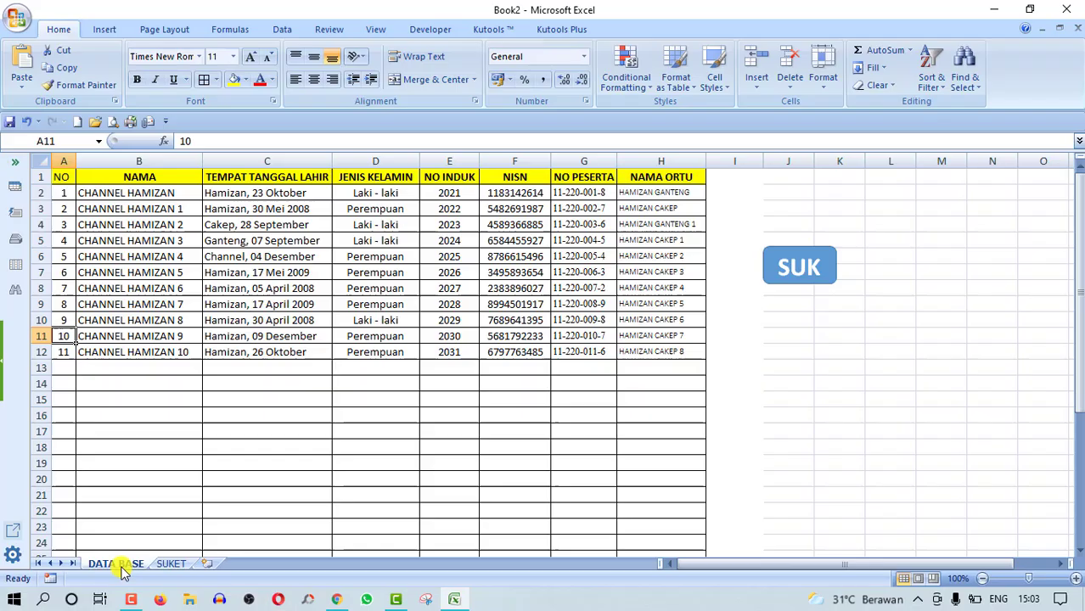
pyautogui.click(337, 505)
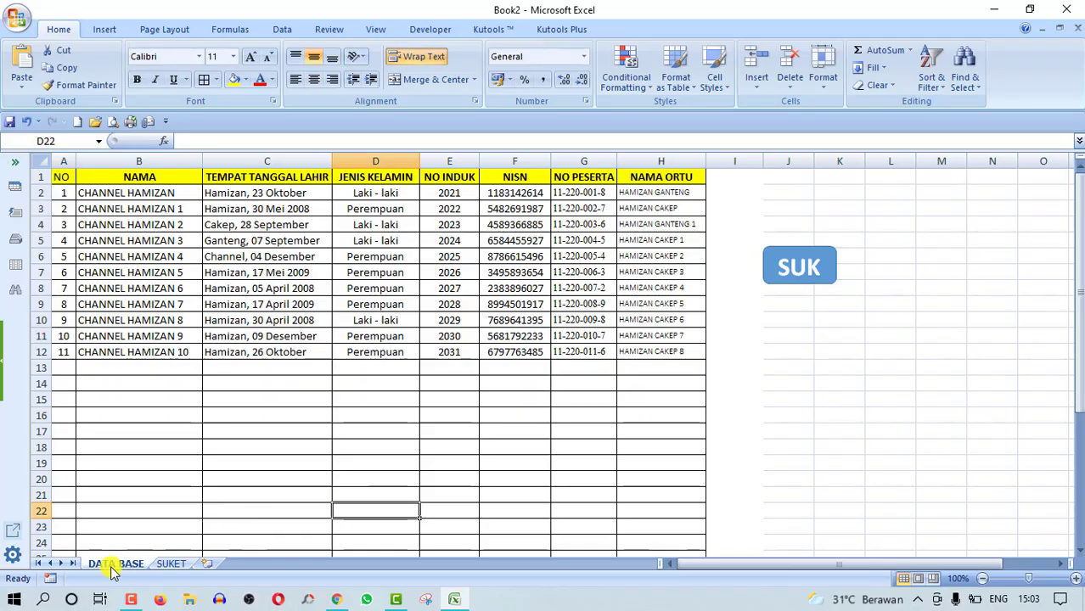
pyautogui.click(168, 563)
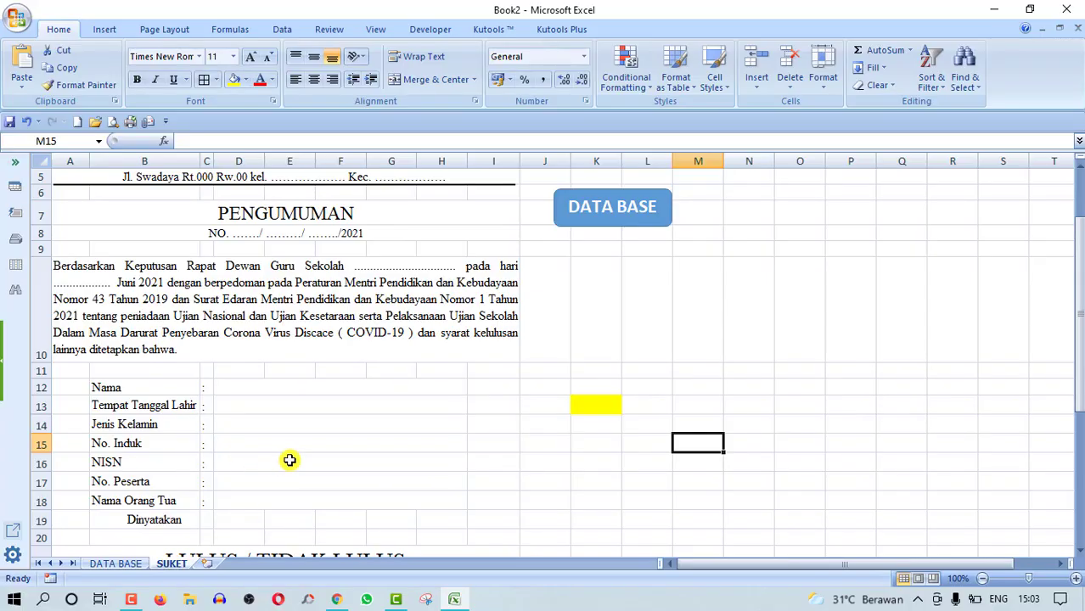
pyautogui.click(112, 122)
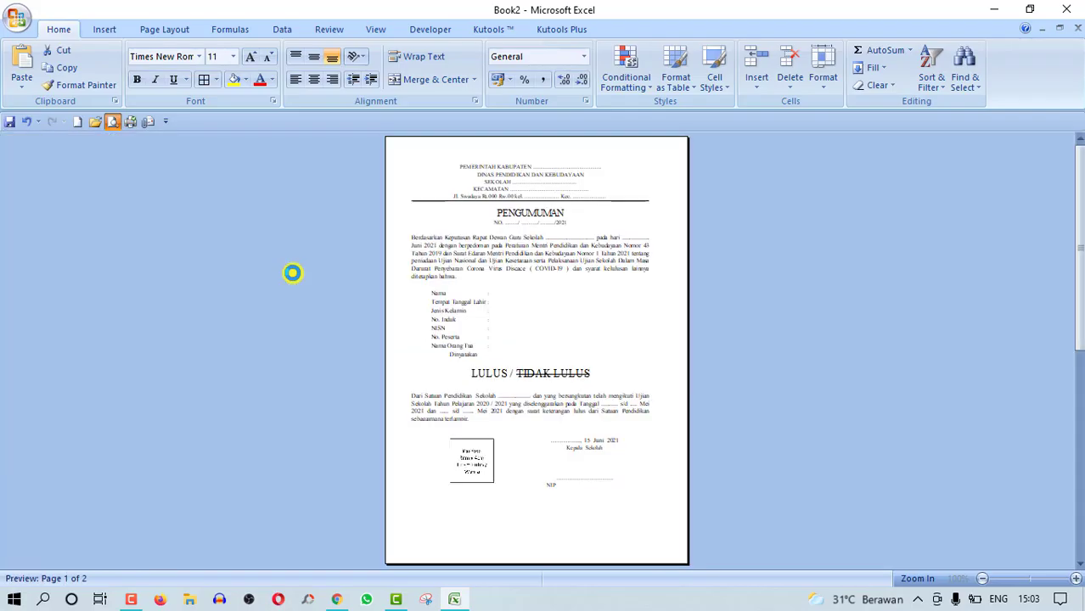
pyautogui.click(234, 66)
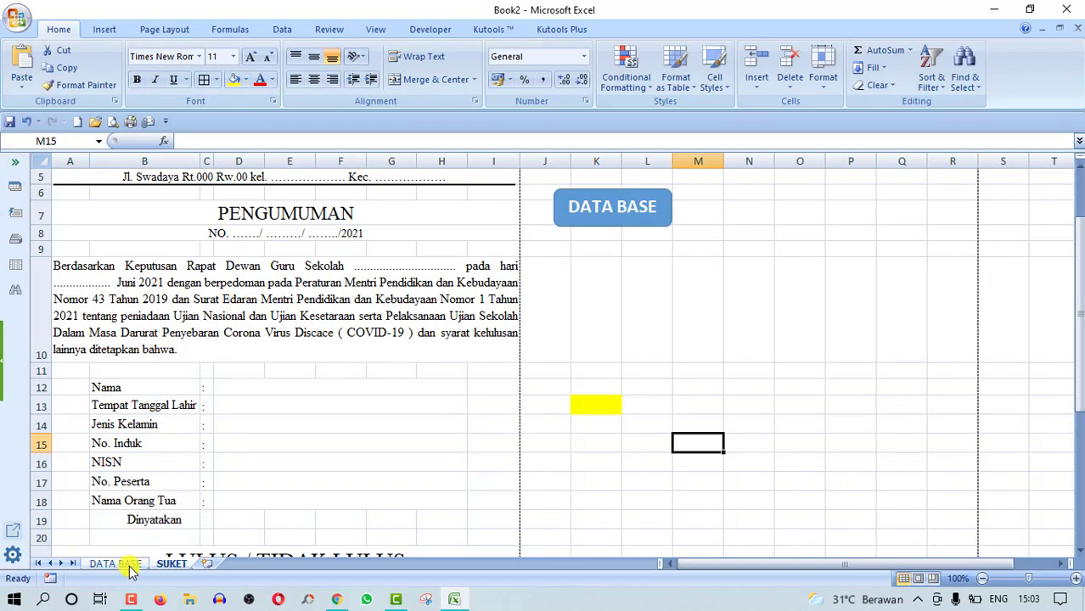
# - Switch to the DATA BASE sheet to view the student table
pyautogui.click(123, 564)
pyautogui.click(690, 415)
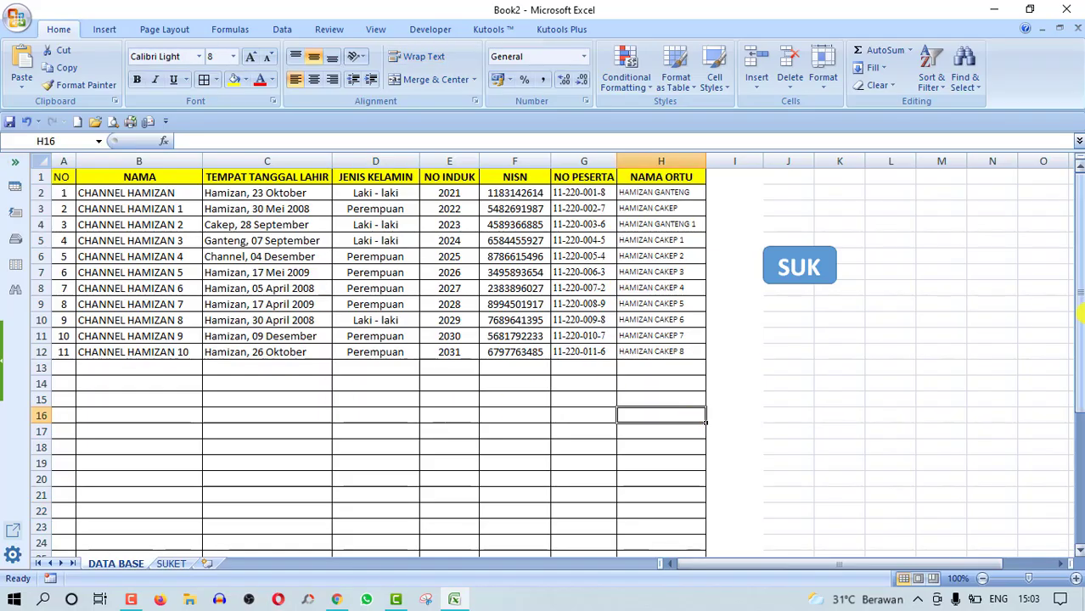
pyautogui.moveTo(1078, 314)
pyautogui.mouseDown()
pyautogui.moveTo(1078, 437)
pyautogui.moveTo(1075, 335)
pyautogui.mouseUp()
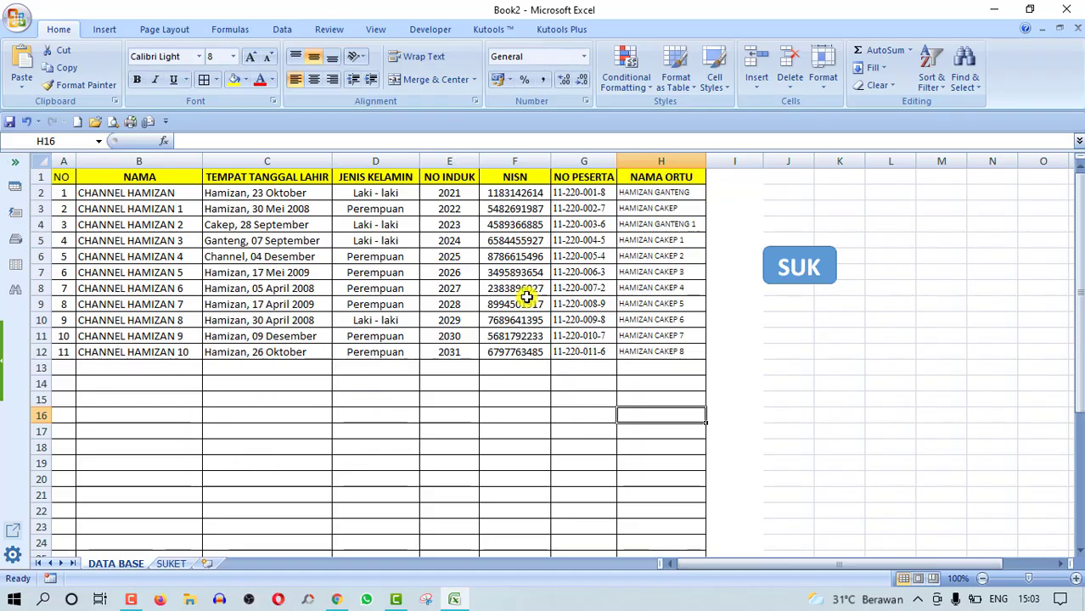
# - Return to the SUKET sheet and select the Nama value cell D12
pyautogui.click(170, 565)
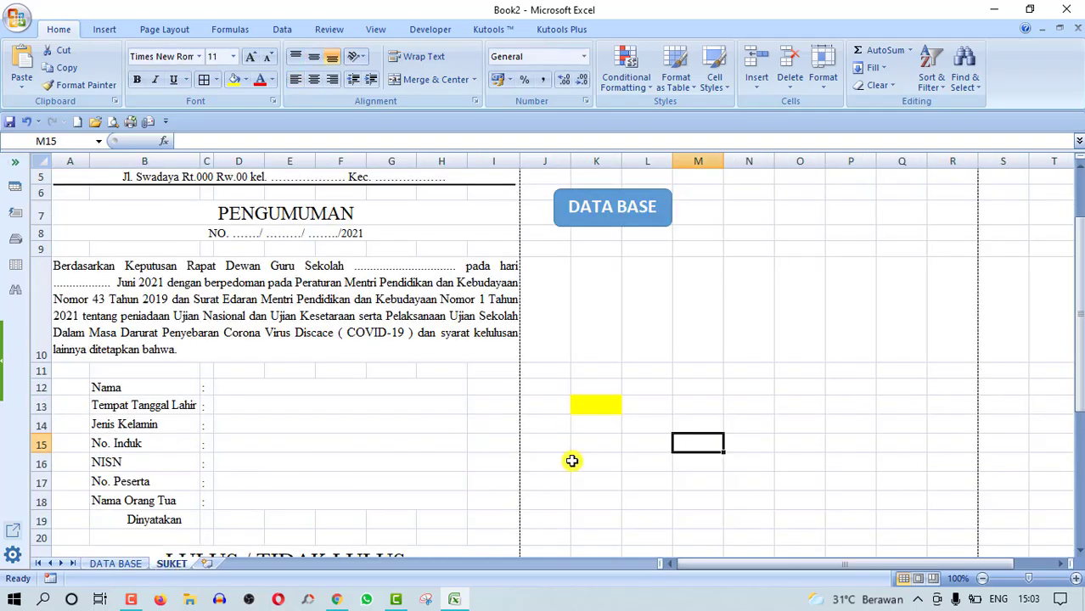
pyautogui.click(630, 332)
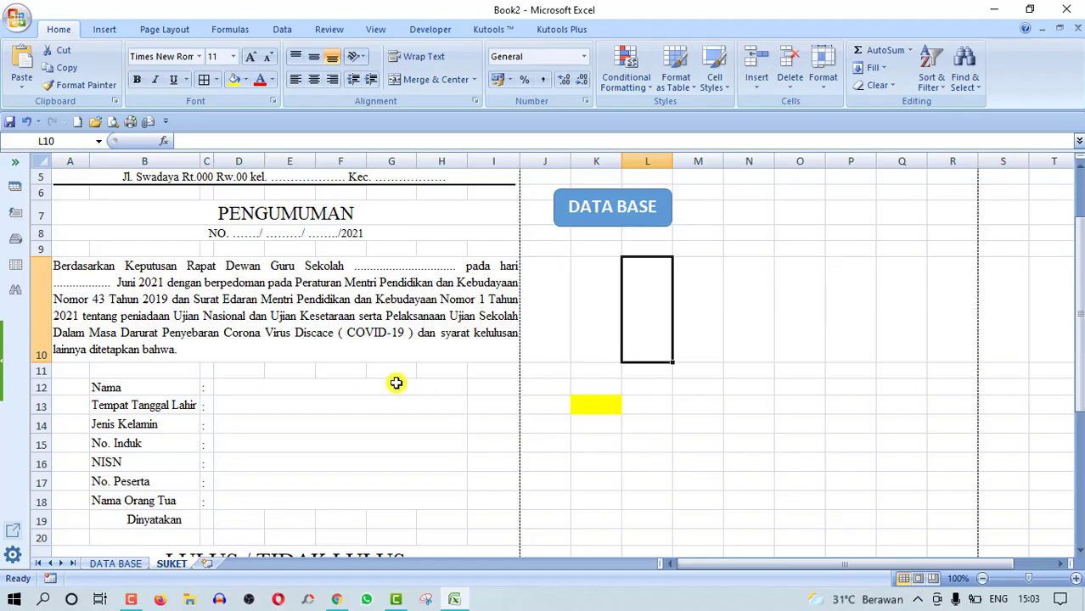
pyautogui.click(279, 388)
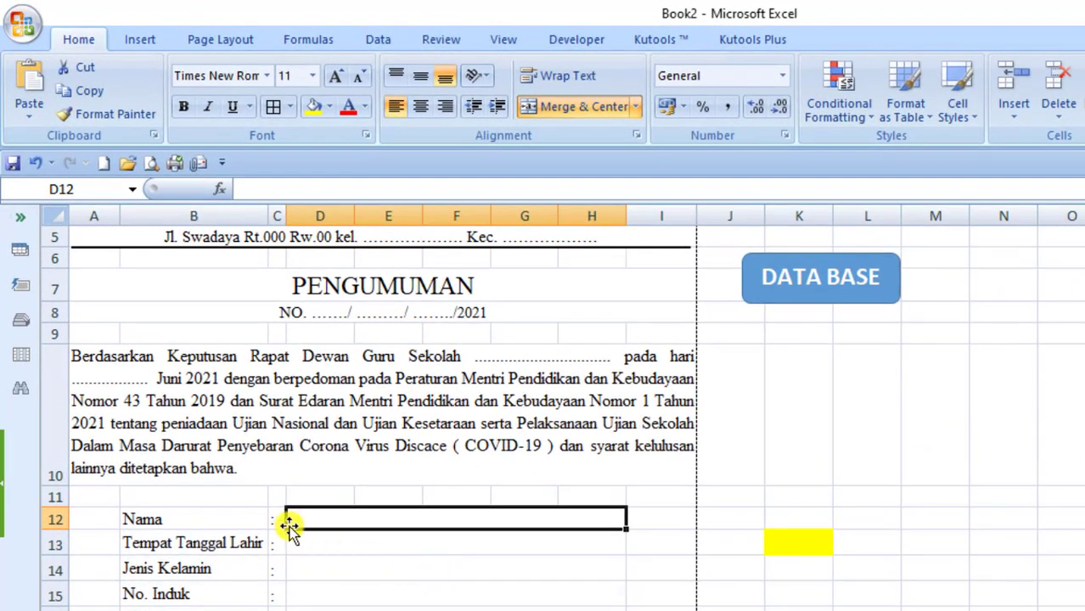
pyautogui.hotkey('ctrl', 'pagedown')
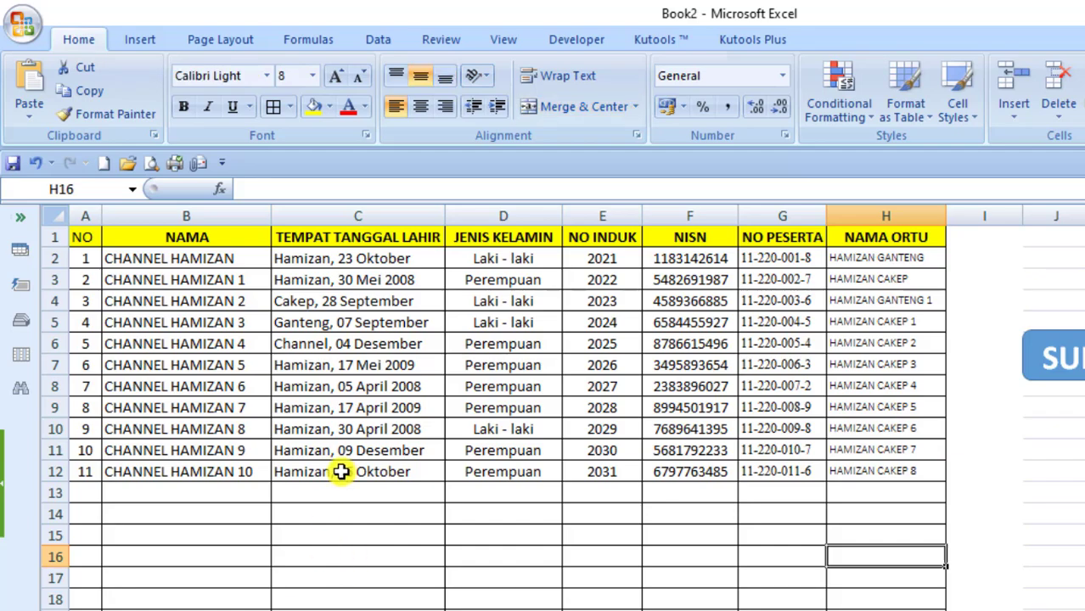
pyautogui.hotkey('ctrl', 'pageup')
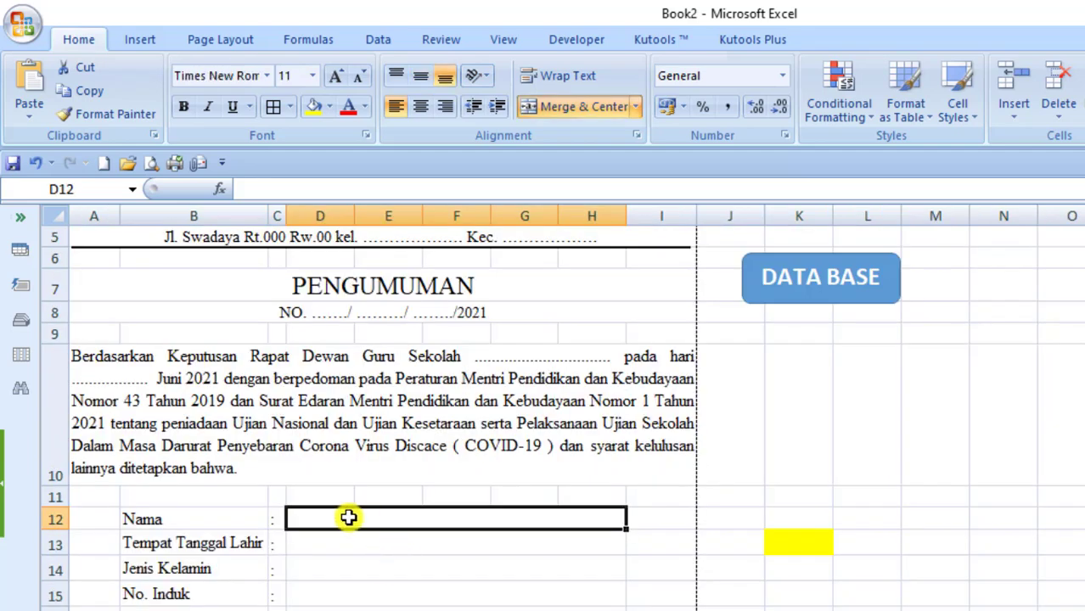
# - Check the Jenis Kelamin, NISN and K13 cells, ending on Nama cell D12
pyautogui.click(358, 577)
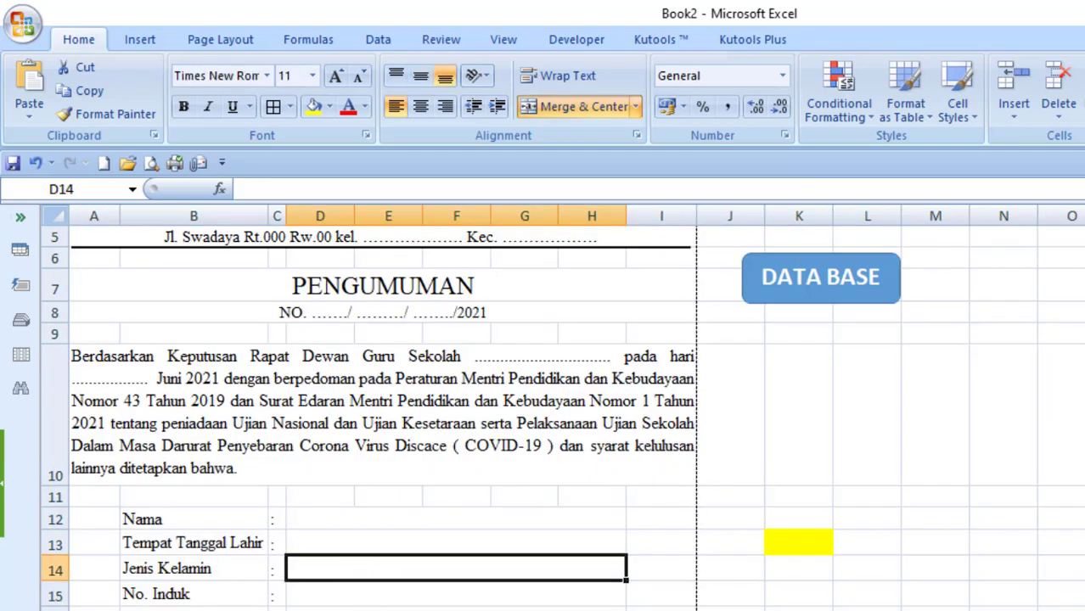
pyautogui.press('Down')
pyautogui.press('Down')
pyautogui.press('Down')
pyautogui.press('Up')
pyautogui.press('Up')
pyautogui.press('Up')
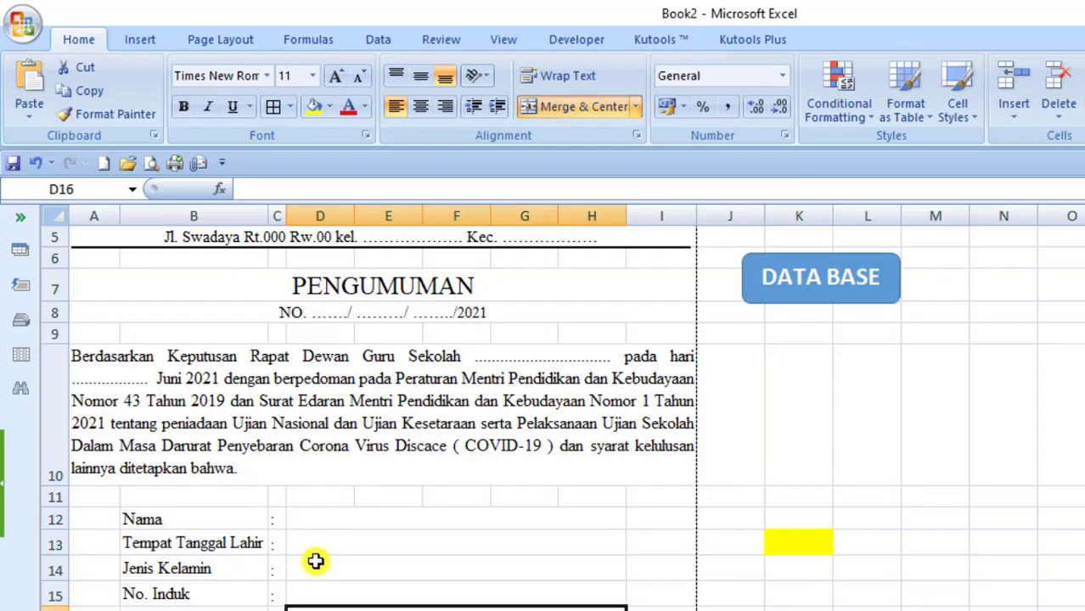
pyautogui.click(312, 562)
pyautogui.click(315, 607)
pyautogui.click(801, 544)
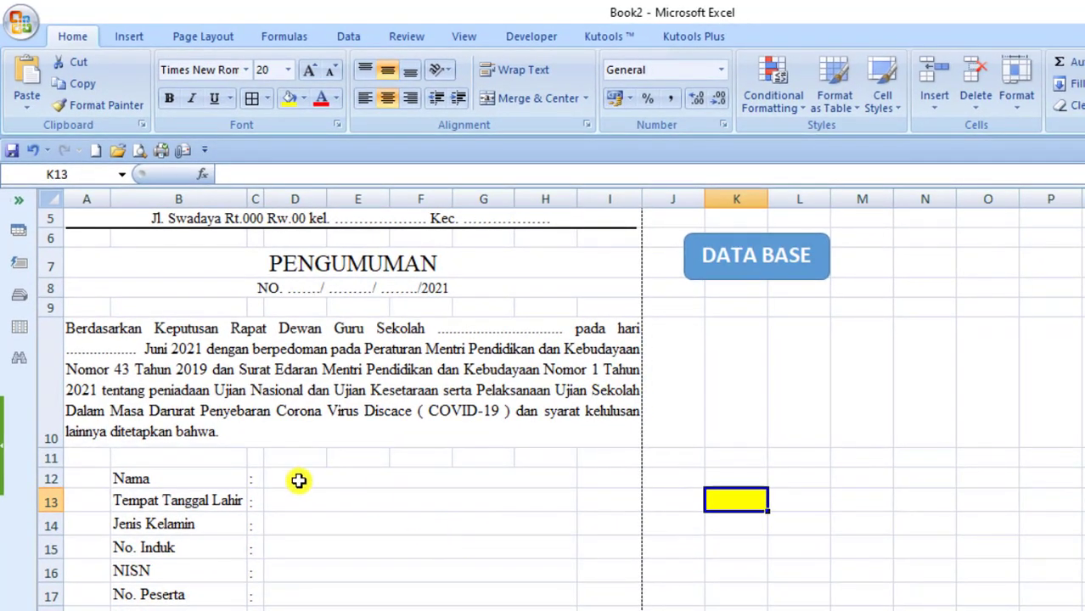
pyautogui.click(299, 480)
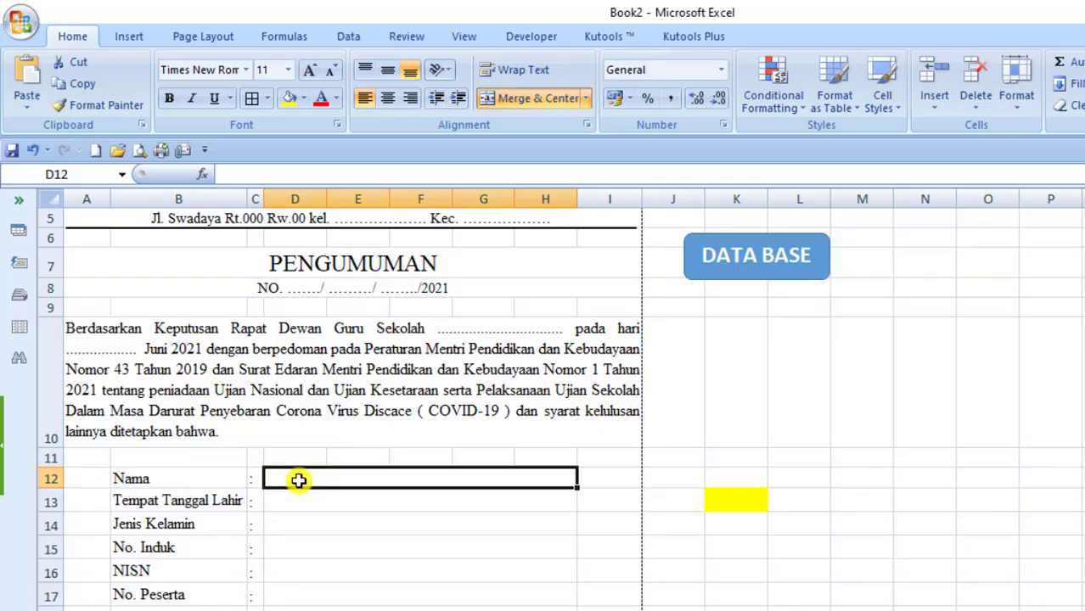
# - Start a VLOOKUP in D12 using the yellow record cell K13 as lookup value
pyautogui.write('=v')
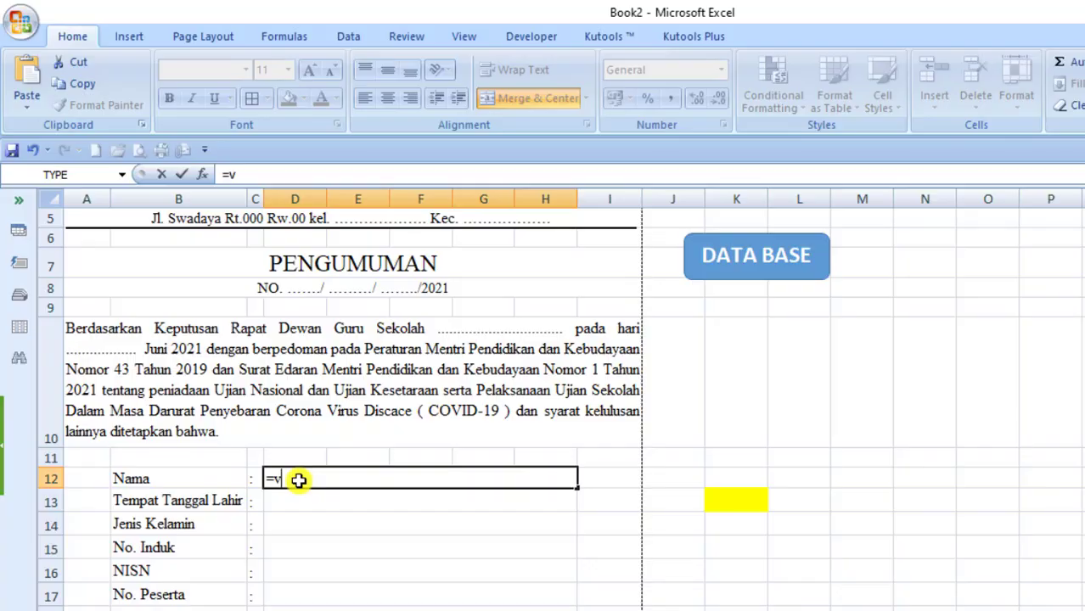
pyautogui.write('lo')
pyautogui.press('Tab')
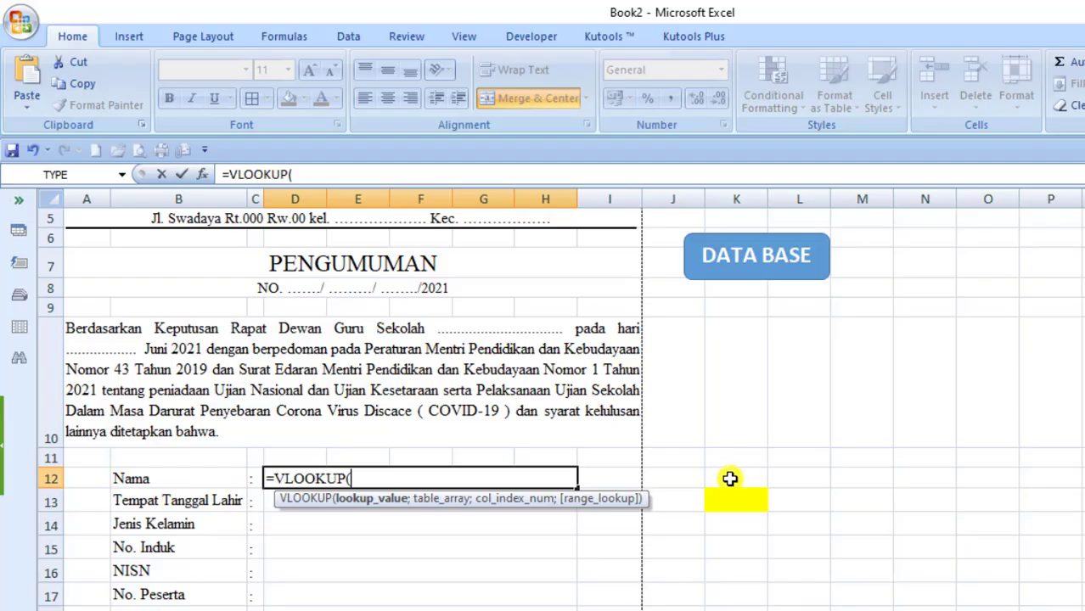
pyautogui.click(727, 477)
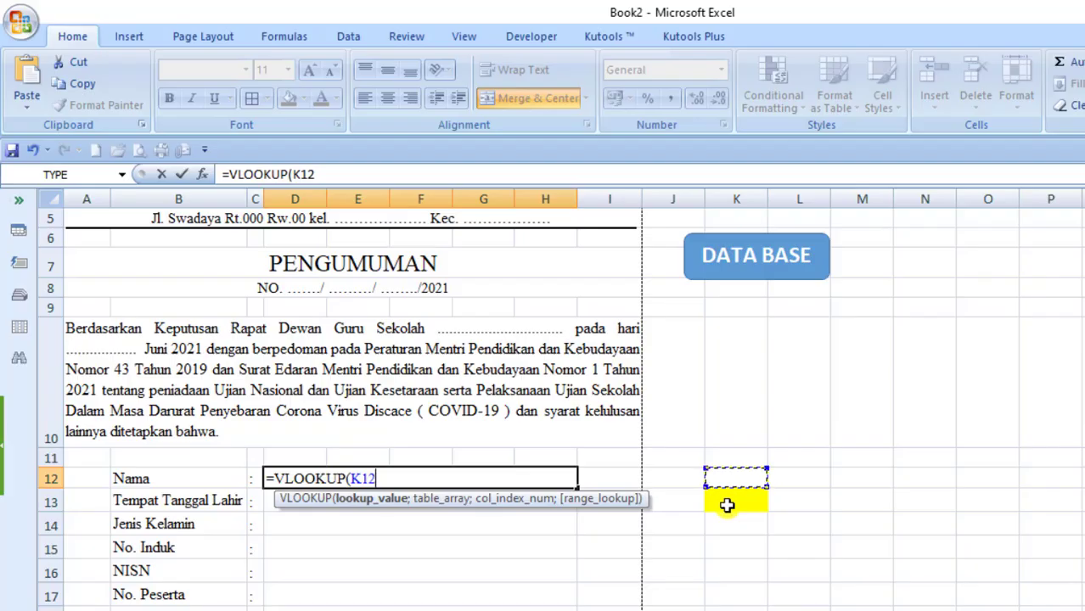
pyautogui.click(740, 501)
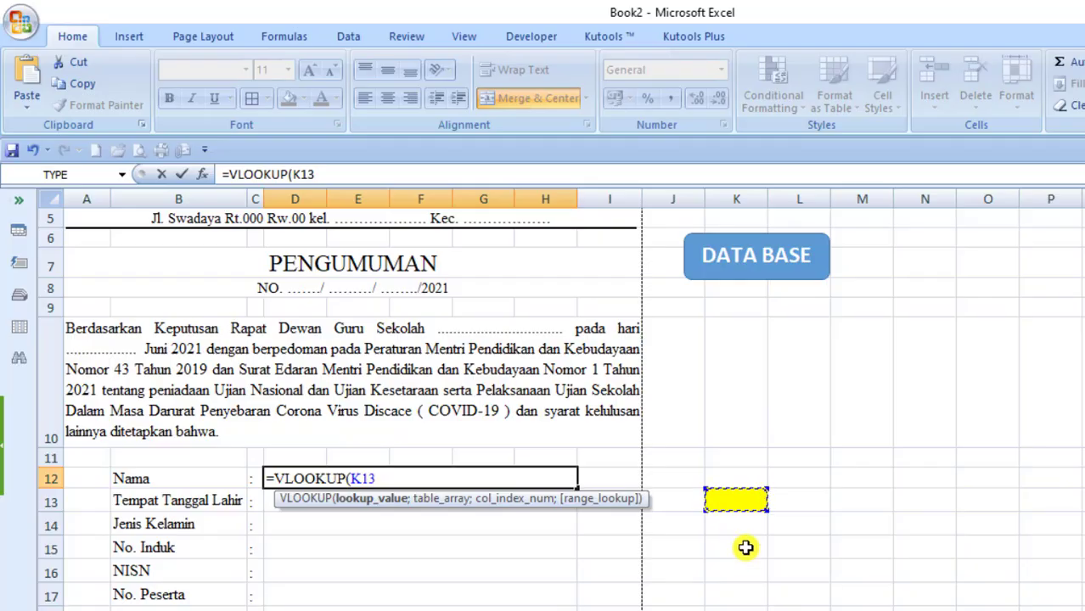
pyautogui.write(';')
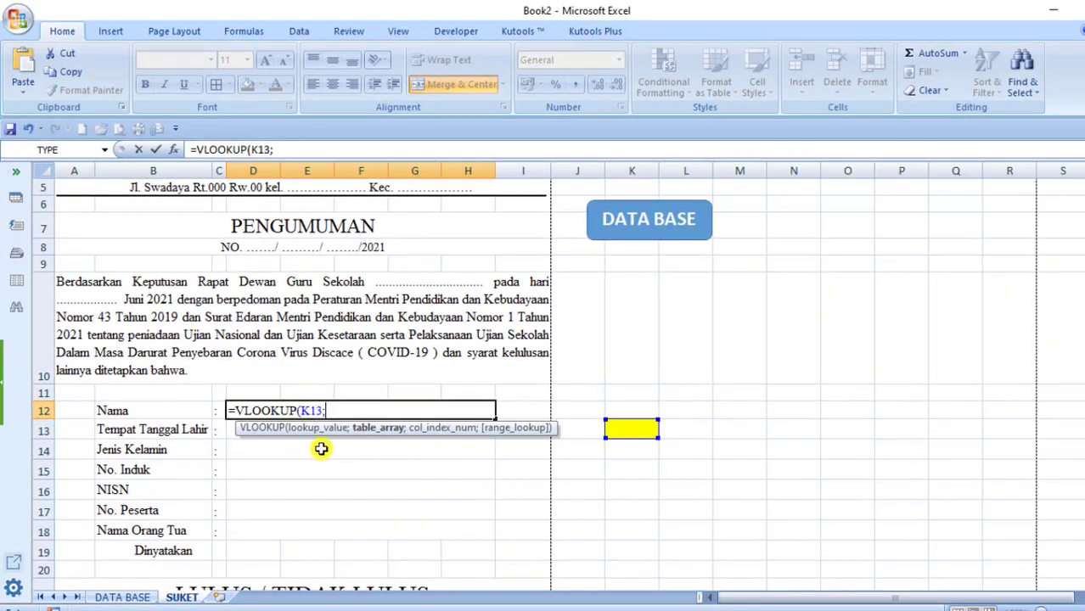
# - Finish D12 as =VLOOKUP(K13;'DATA BASE'!A1:H37;2;0) using the DATA BASE table range
pyautogui.click(116, 598)
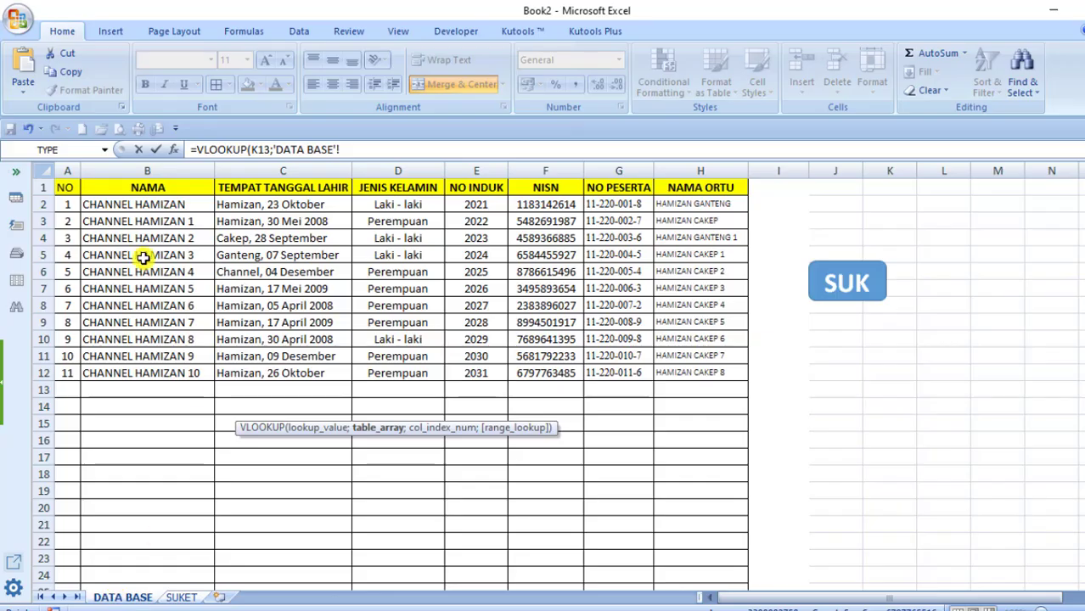
pyautogui.moveTo(68, 190); pyautogui.dragTo(705, 608)
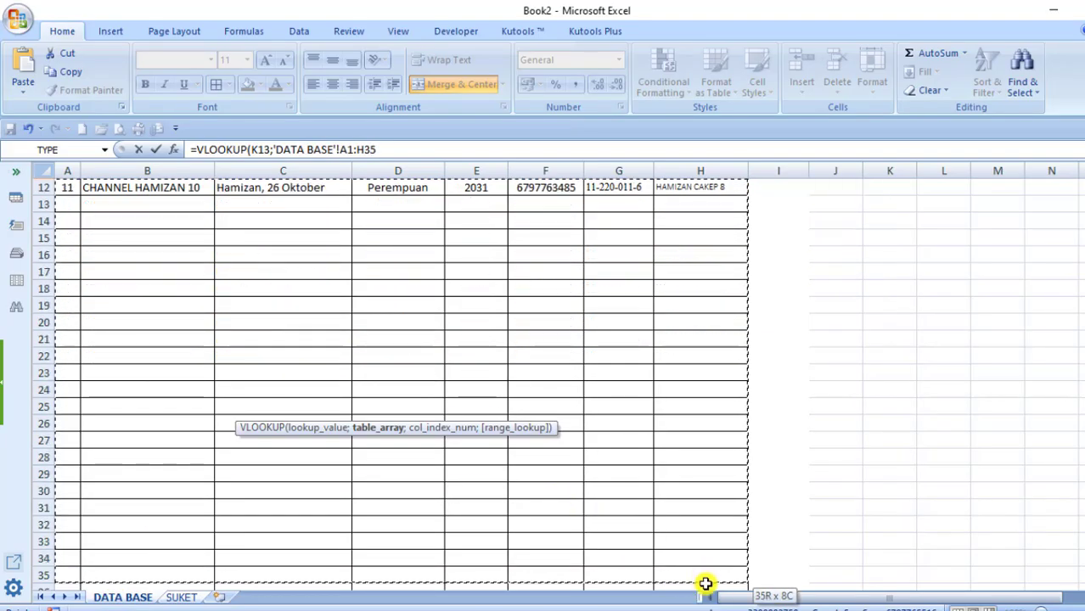
pyautogui.moveTo(705, 608); pyautogui.dragTo(725, 556)
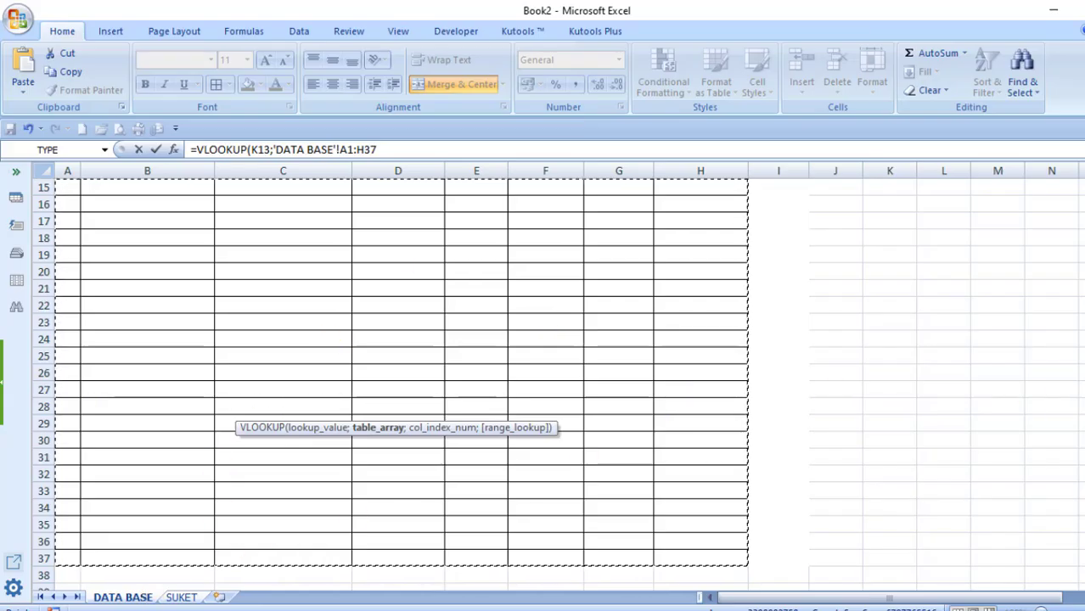
pyautogui.scroll(5, 1002, 254)
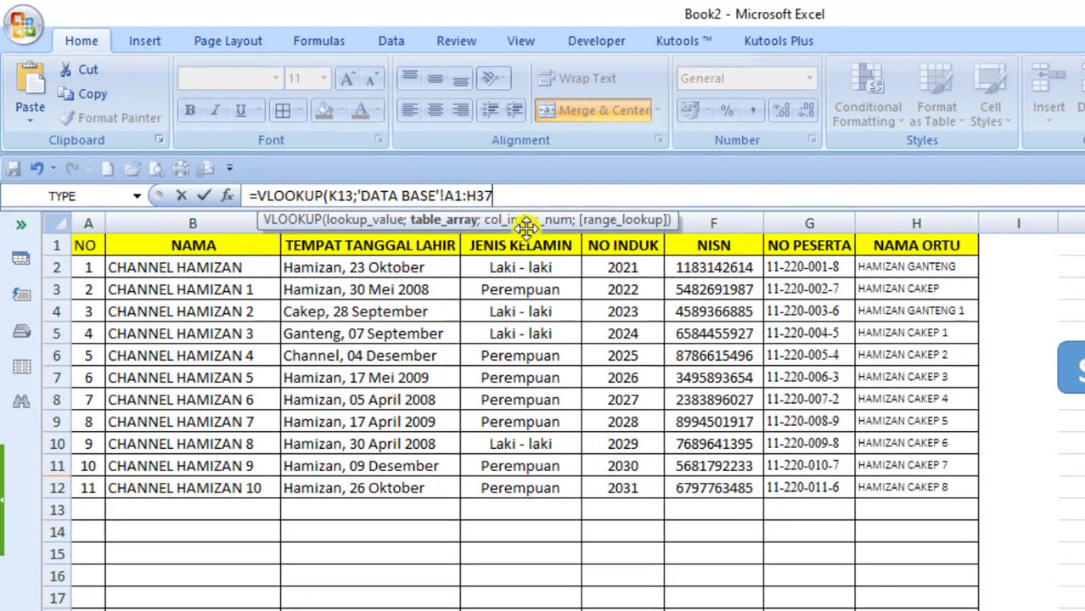
pyautogui.write(';')
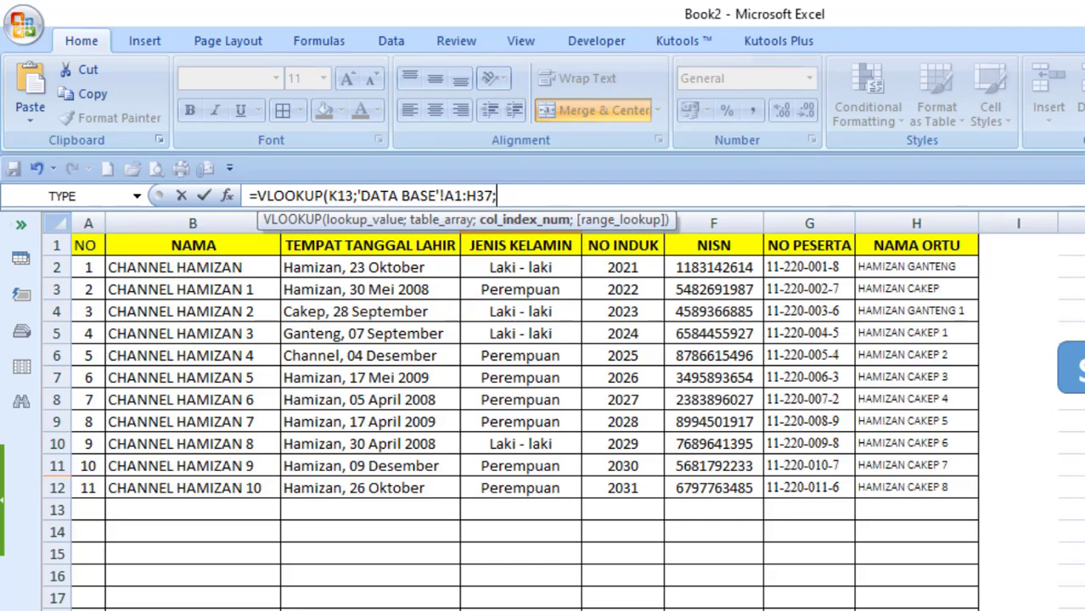
pyautogui.hotkey('ctrl', 'pagedown')
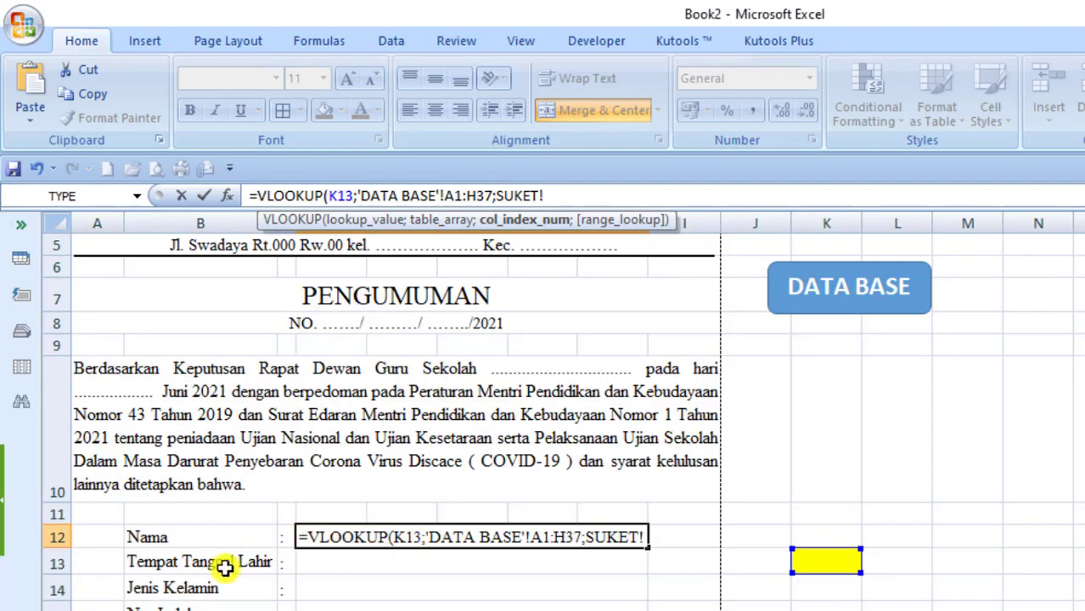
pyautogui.hotkey('ctrl', 'pageup')
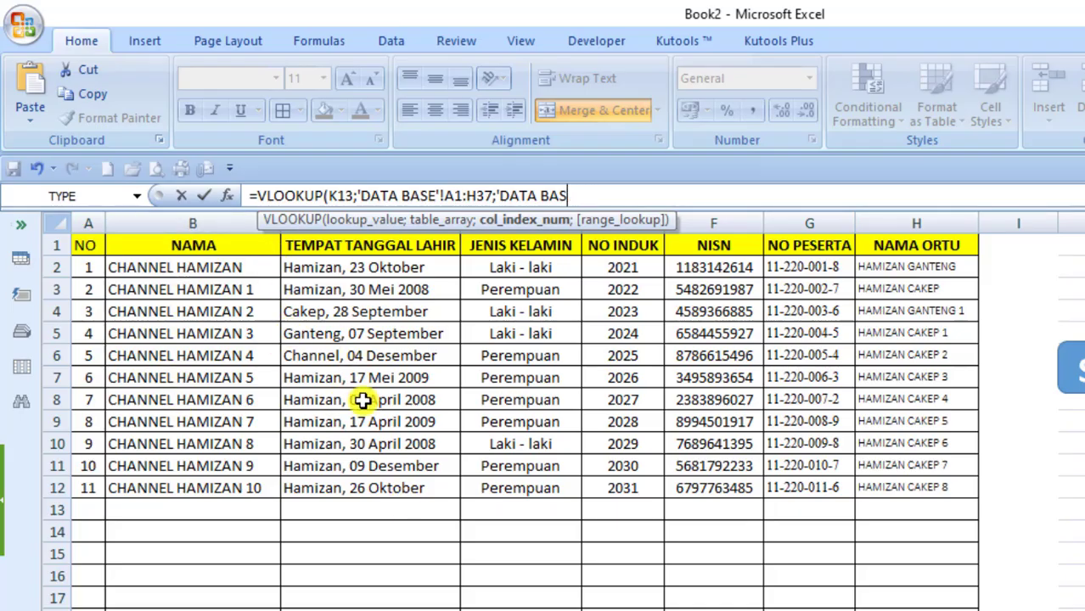
pyautogui.press('BackSpace')
pyautogui.press('BackSpace')
pyautogui.press('BackSpace')
pyautogui.press('BackSpace')
pyautogui.press('BackSpace')
pyautogui.press('BackSpace')
pyautogui.press('BackSpace')
pyautogui.write('2')
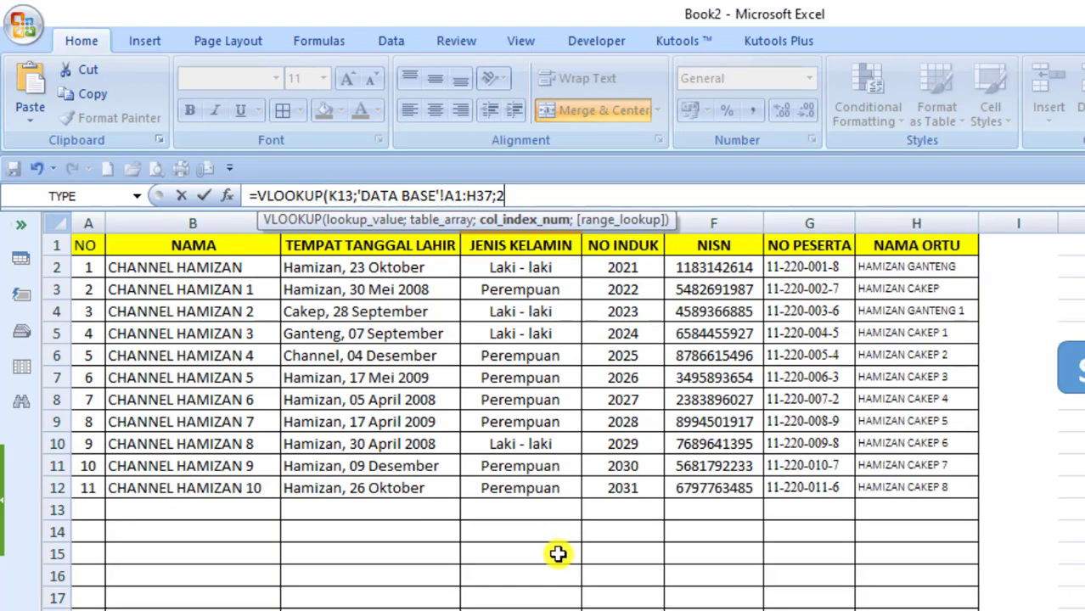
pyautogui.write(';0')
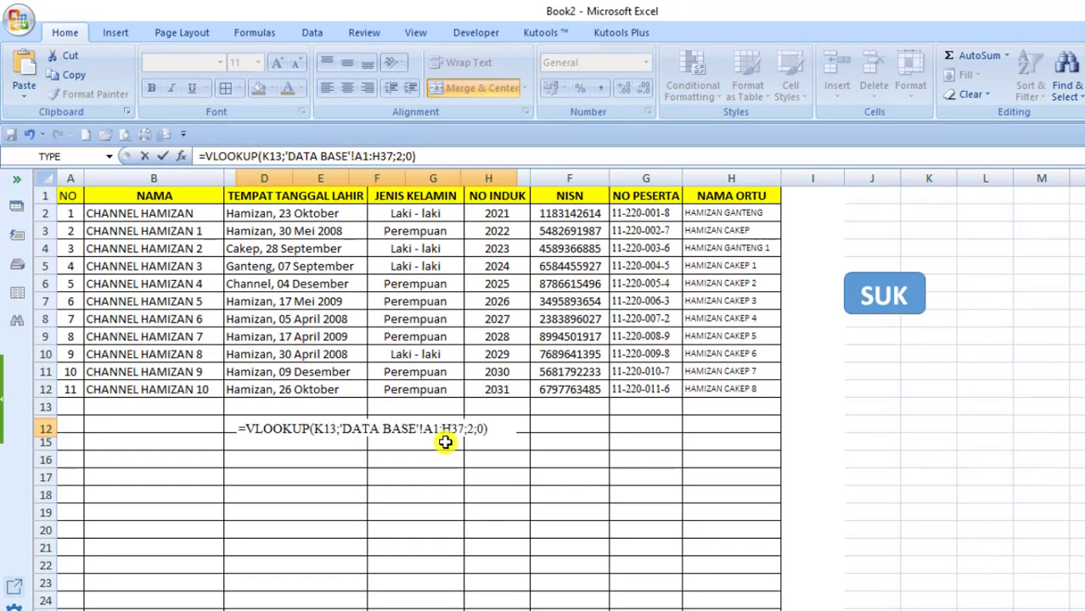
pyautogui.press('Return')
# - Enter 1 in K13 so the Nama cell D12 shows the first student's name
pyautogui.click(304, 430)
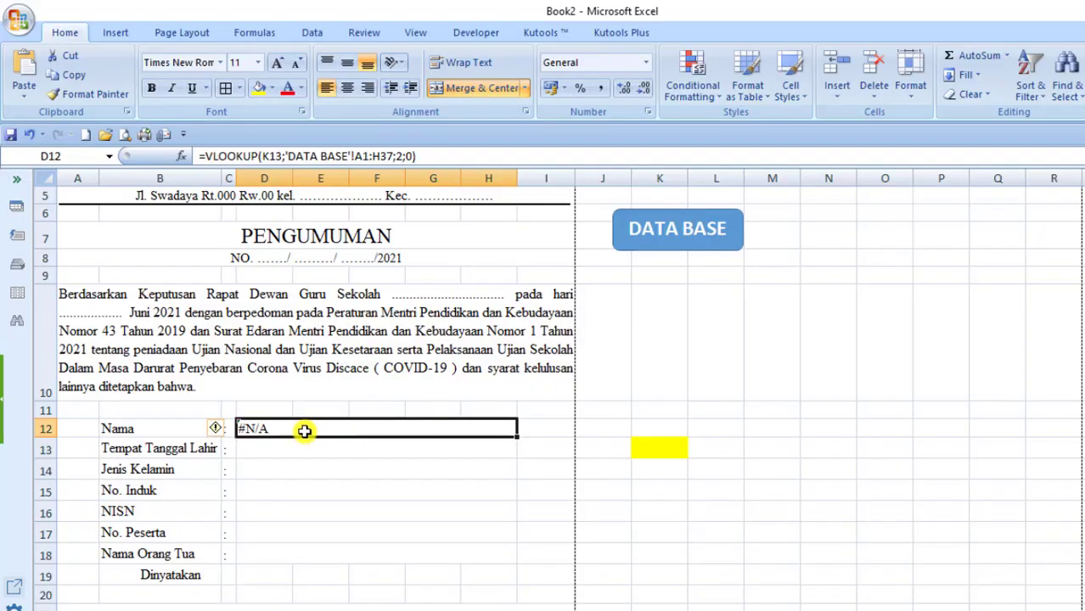
pyautogui.click(657, 450)
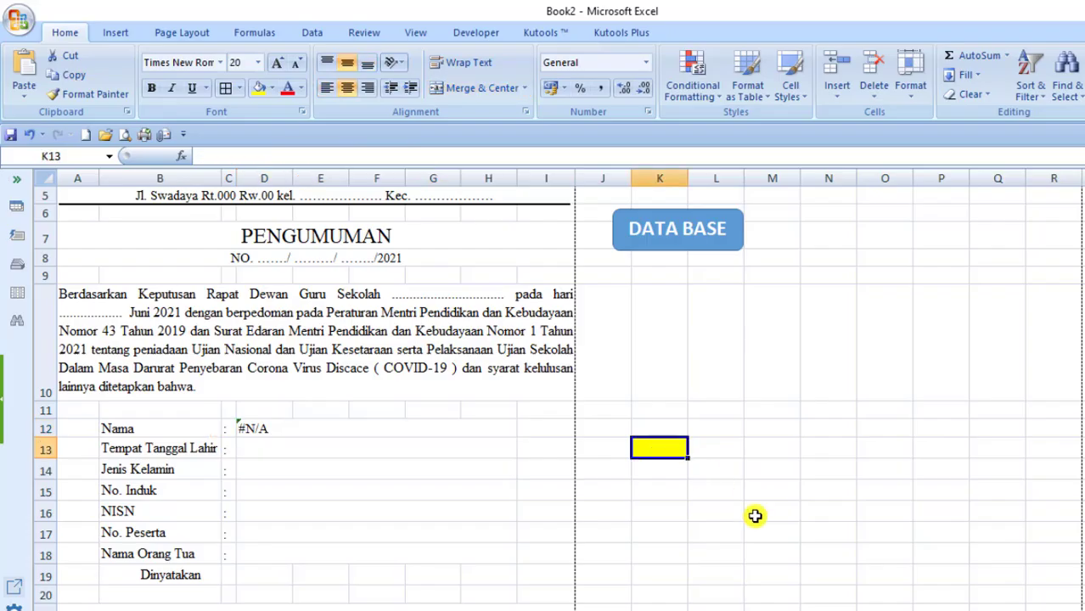
pyautogui.write('1')
pyautogui.press('Return')
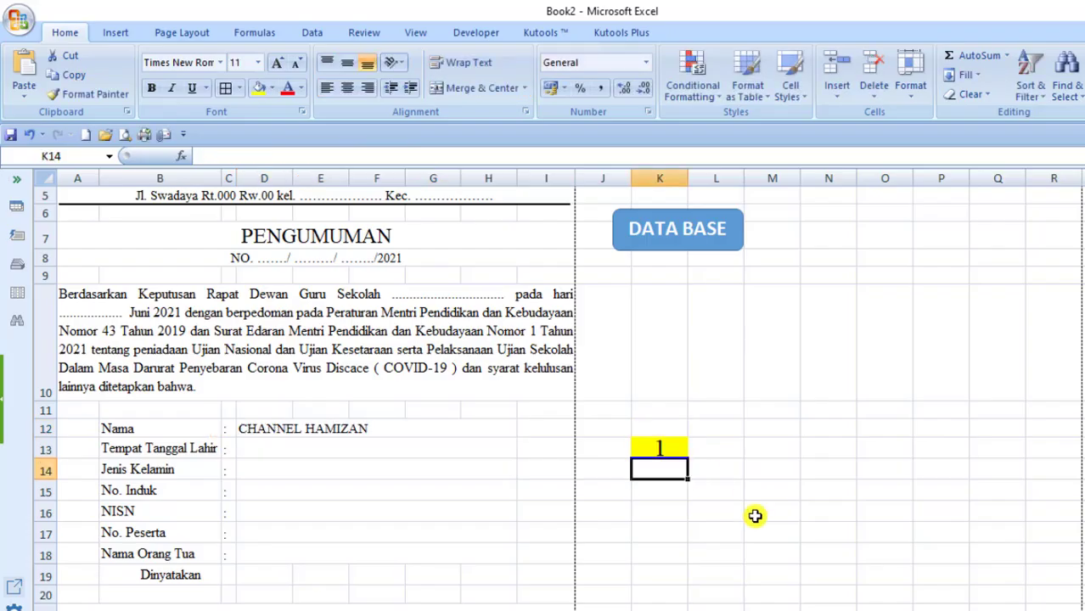
pyautogui.click(356, 430)
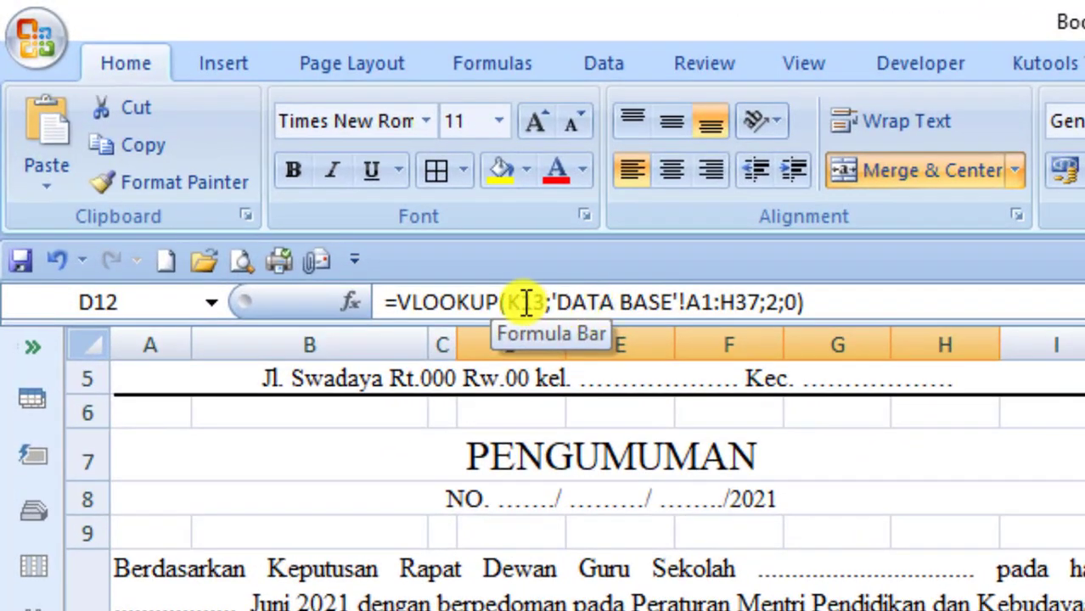
# - Make the K13, A1 and H37 references absolute with F4 in the Nama formula
pyautogui.click(524, 302)
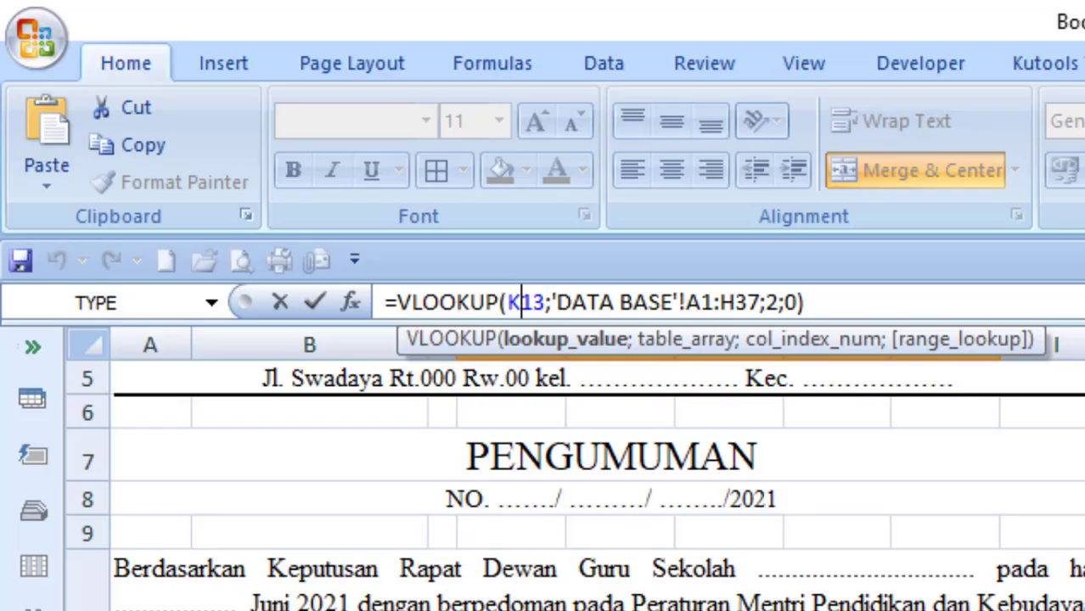
pyautogui.press('F4')
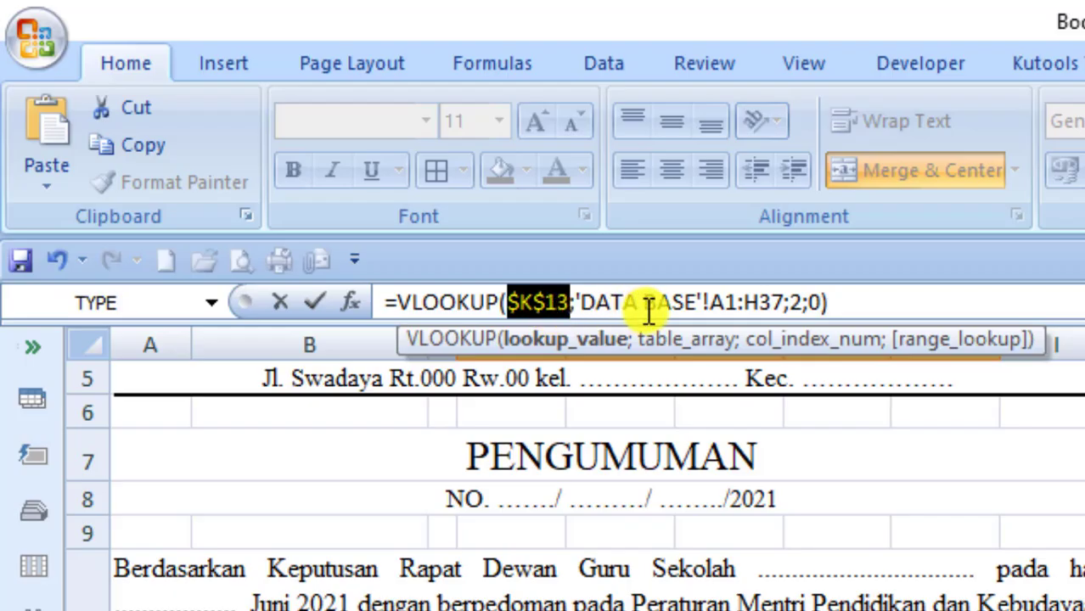
pyautogui.click(723, 303)
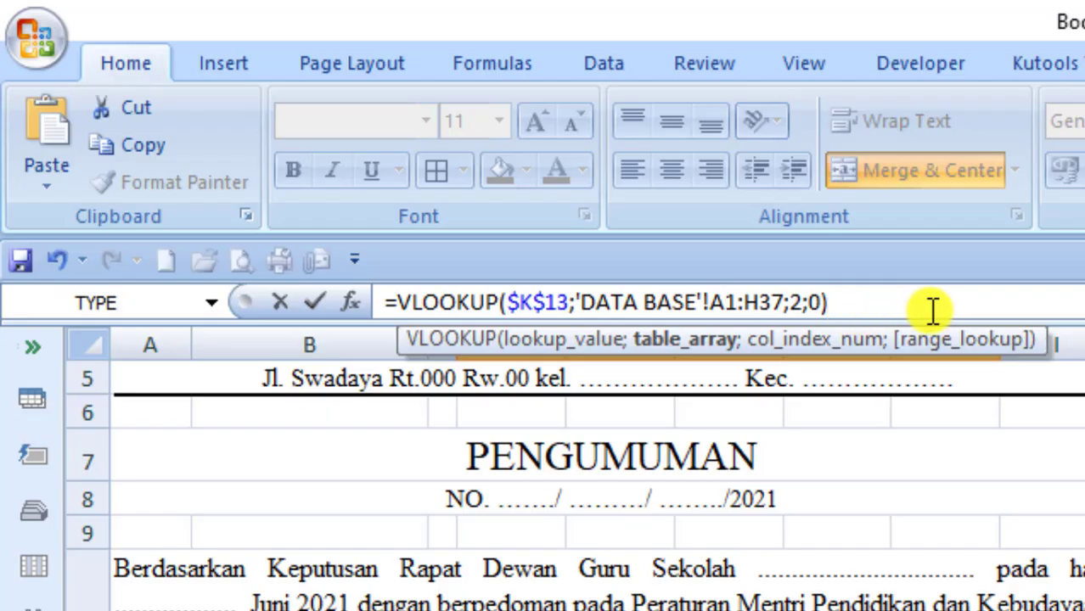
pyautogui.press('F4')
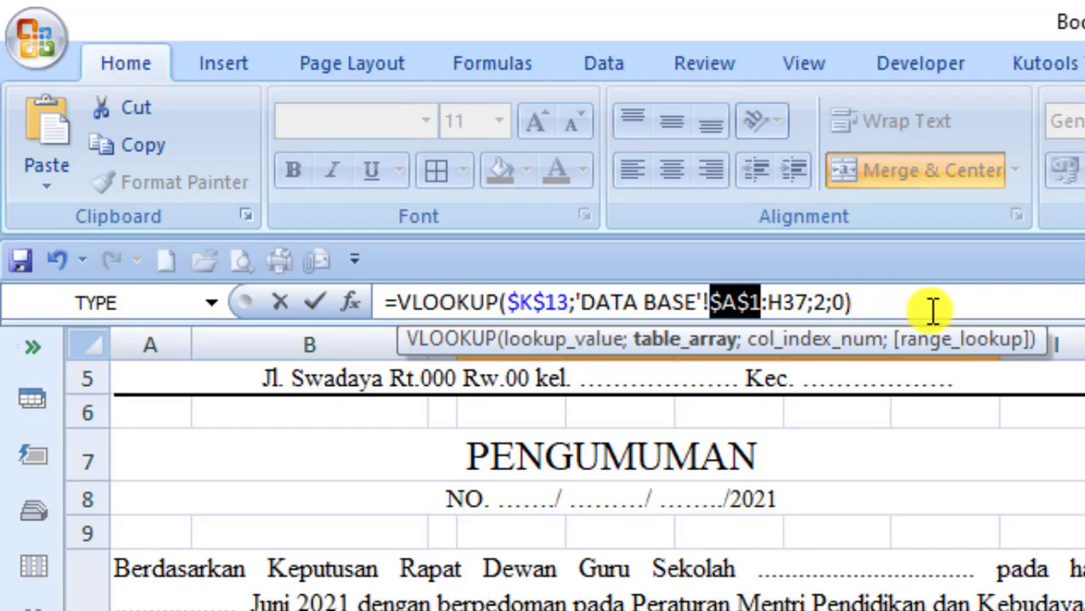
pyautogui.click(790, 302)
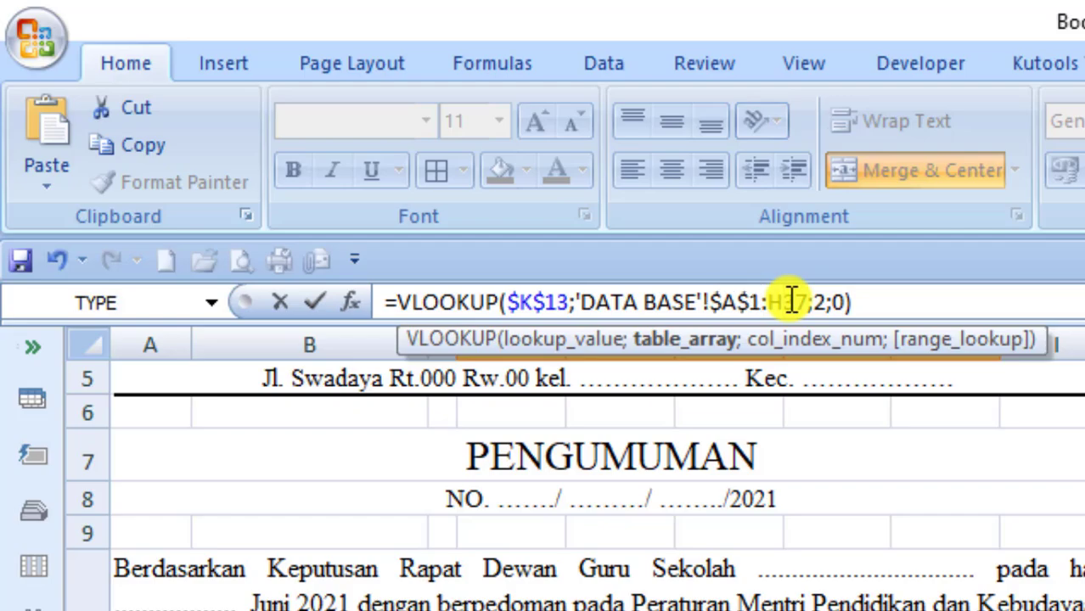
pyautogui.doubleClick(791, 302)
pyautogui.press('F4')
pyautogui.click(517, 154)
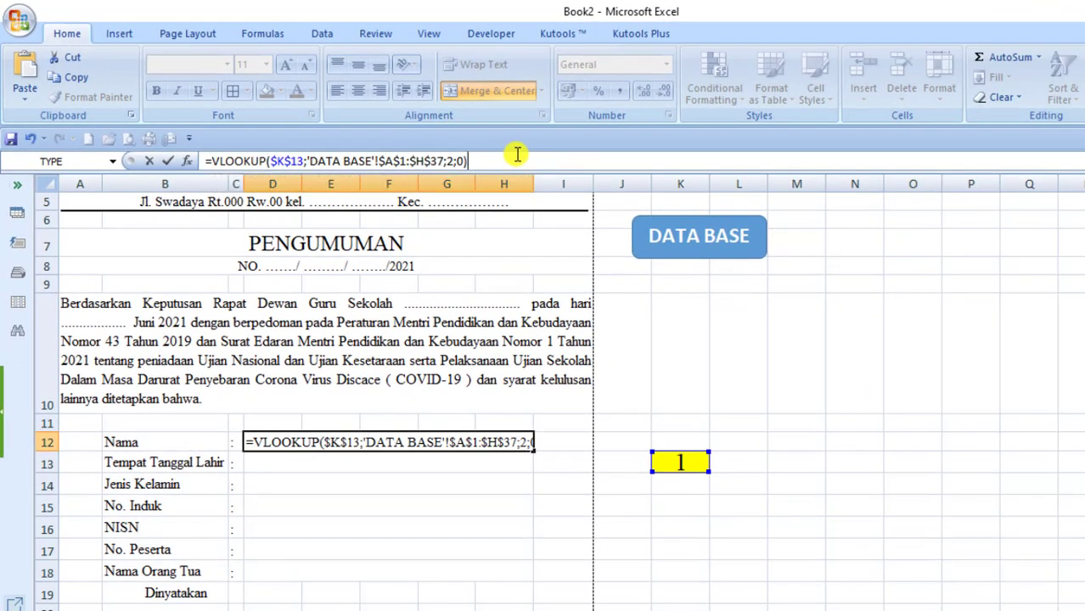
# - Commit the absolute formula and fill it down from D12 to D18
pyautogui.press('Return')
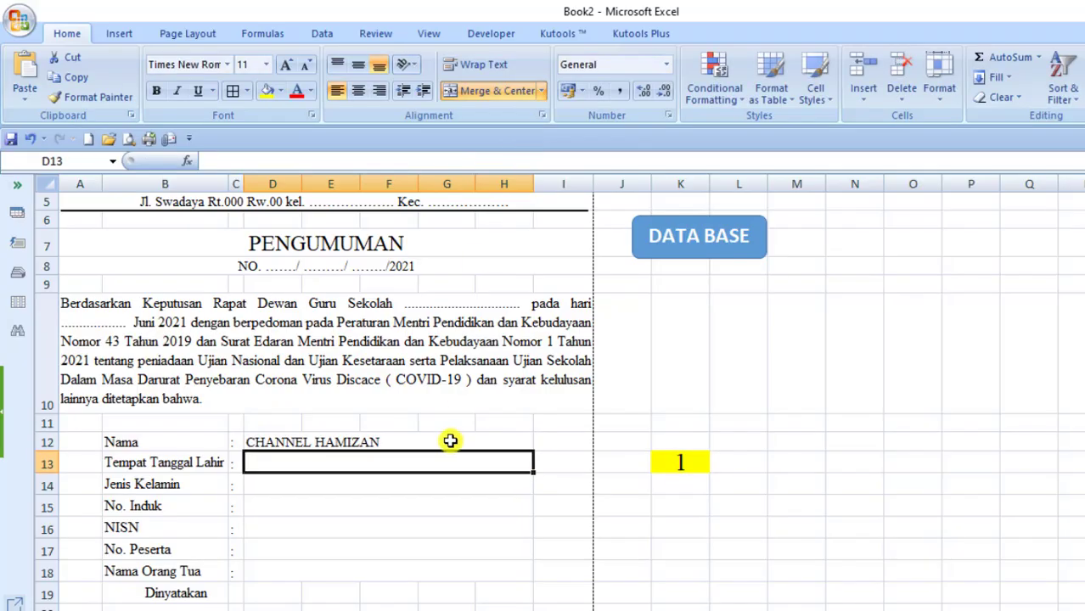
pyautogui.click(450, 440)
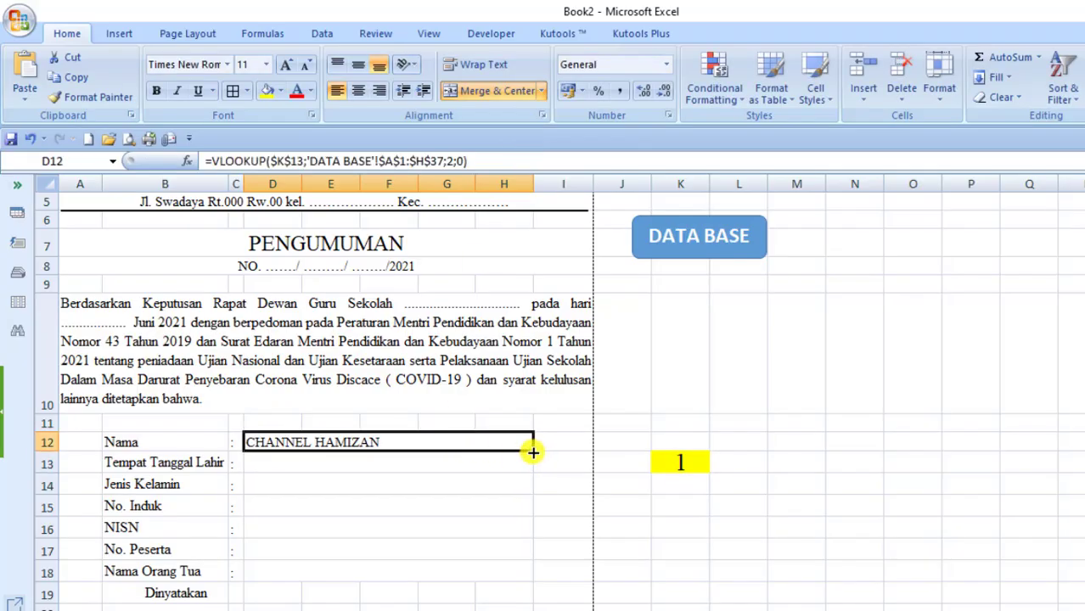
pyautogui.moveTo(533, 453); pyautogui.dragTo(522, 579)
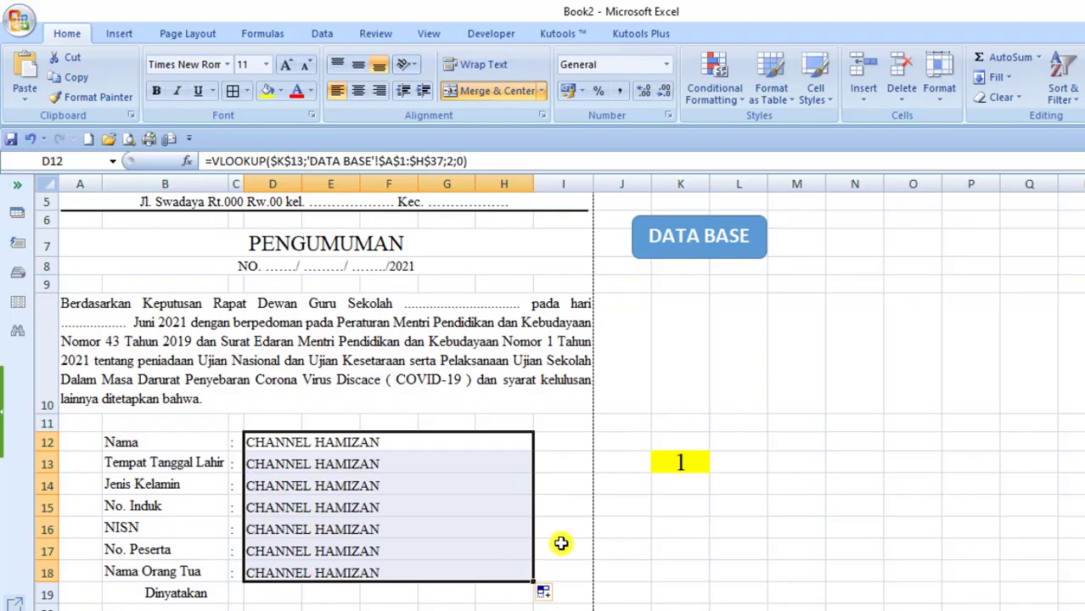
pyautogui.click(295, 473)
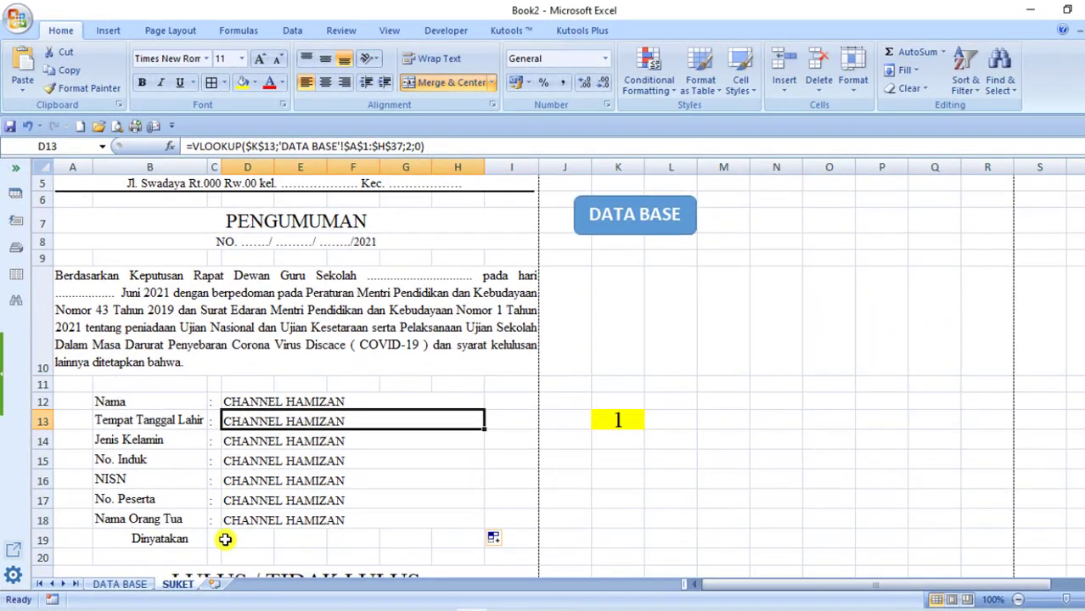
# - Inspect the DATA BASE records in A4, B5 and C5, including the full birth details
pyautogui.click(118, 585)
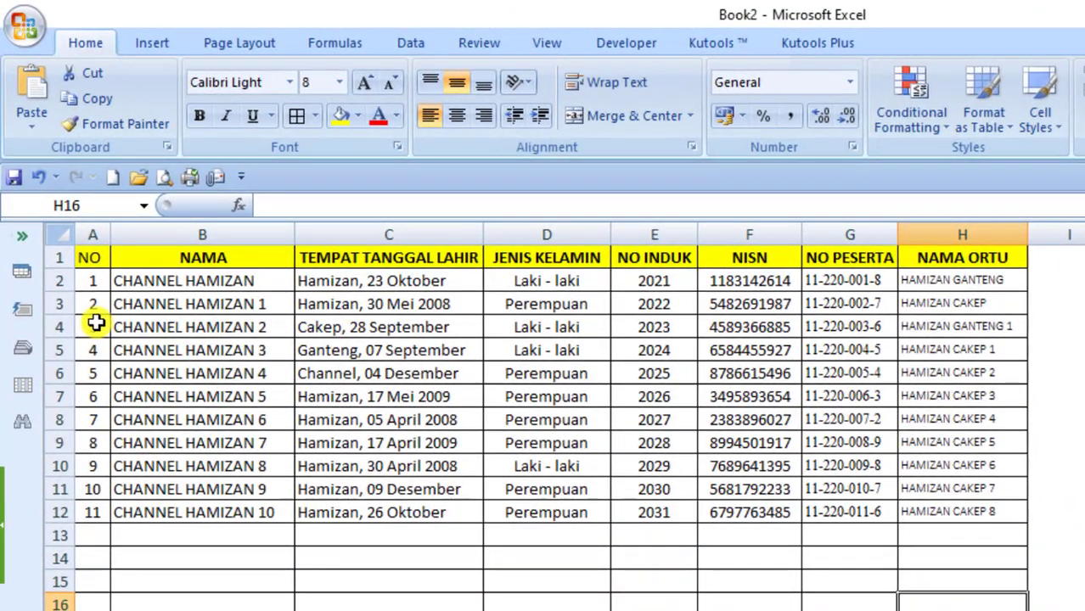
pyautogui.click(92, 324)
pyautogui.click(185, 344)
pyautogui.click(390, 350)
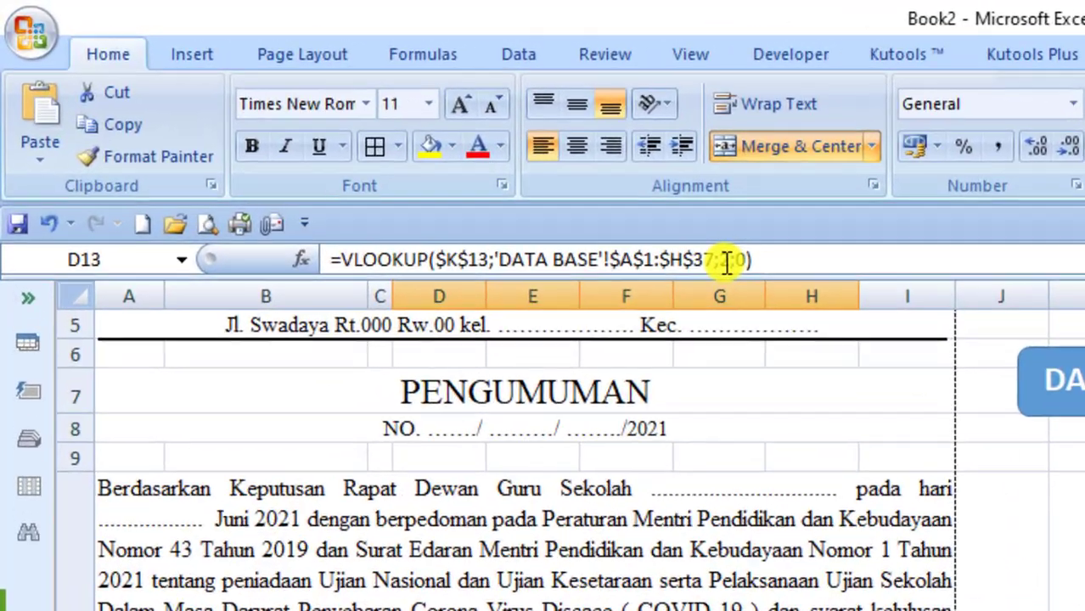
# - Change D13–D15 column indexes to return birth details, gender and No. Induk
pyautogui.click(508, 181)
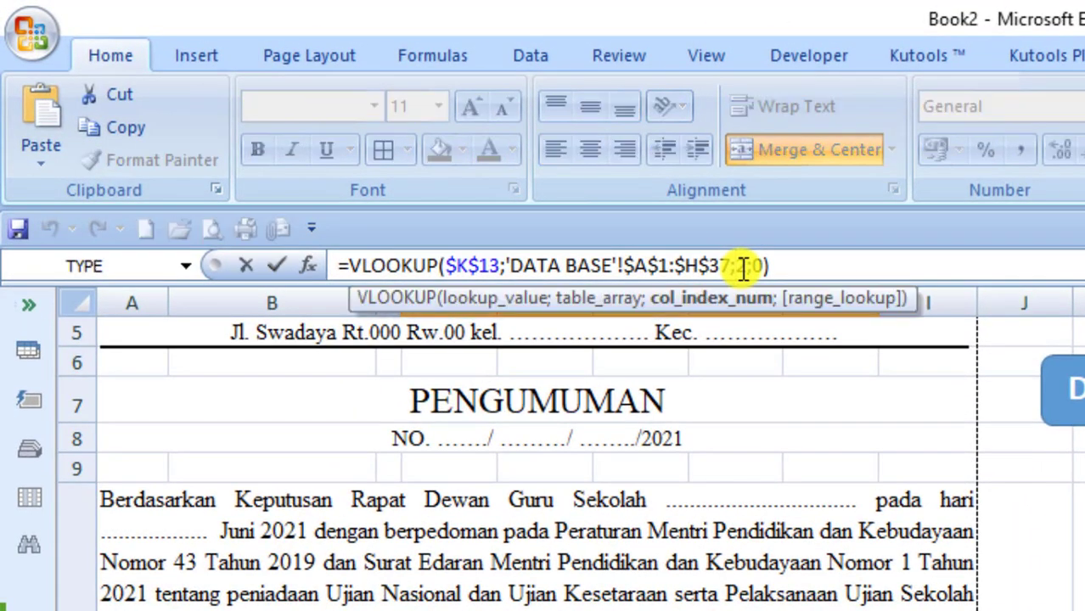
pyautogui.press('Return')
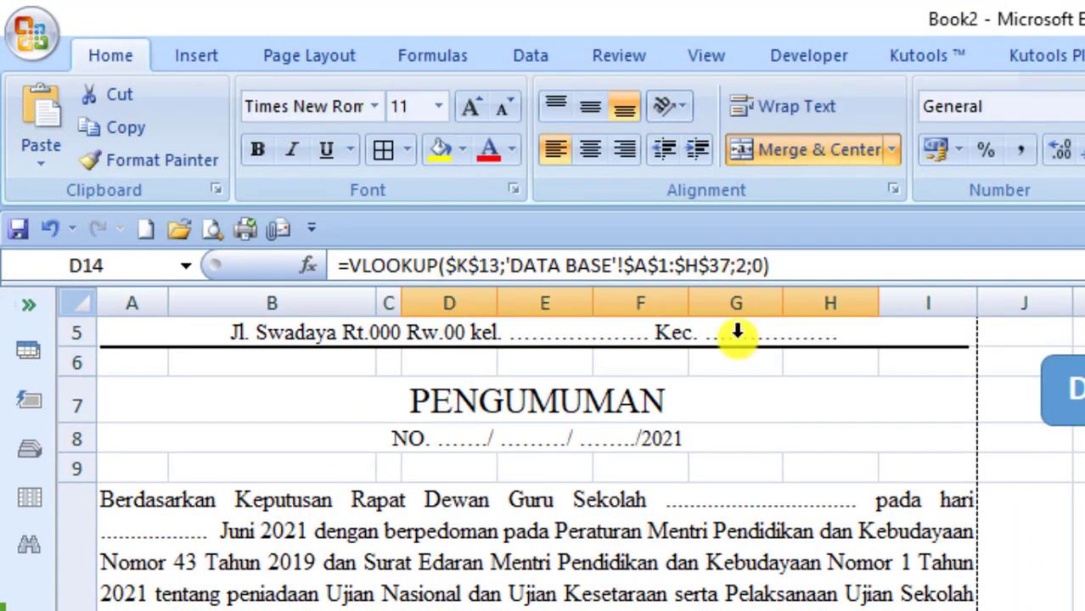
pyautogui.click(742, 265)
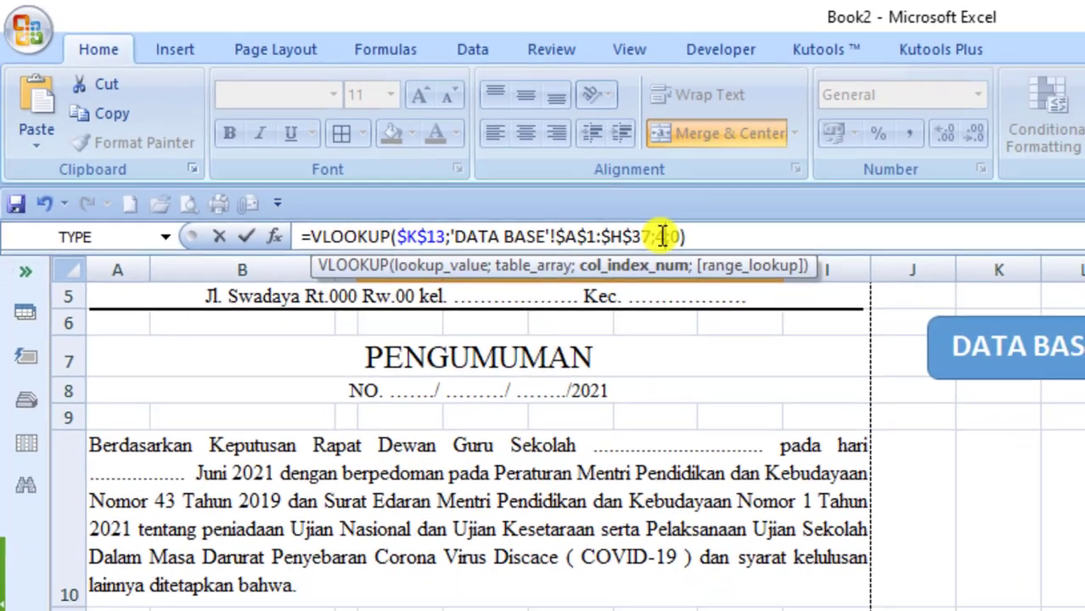
pyautogui.press('Return')
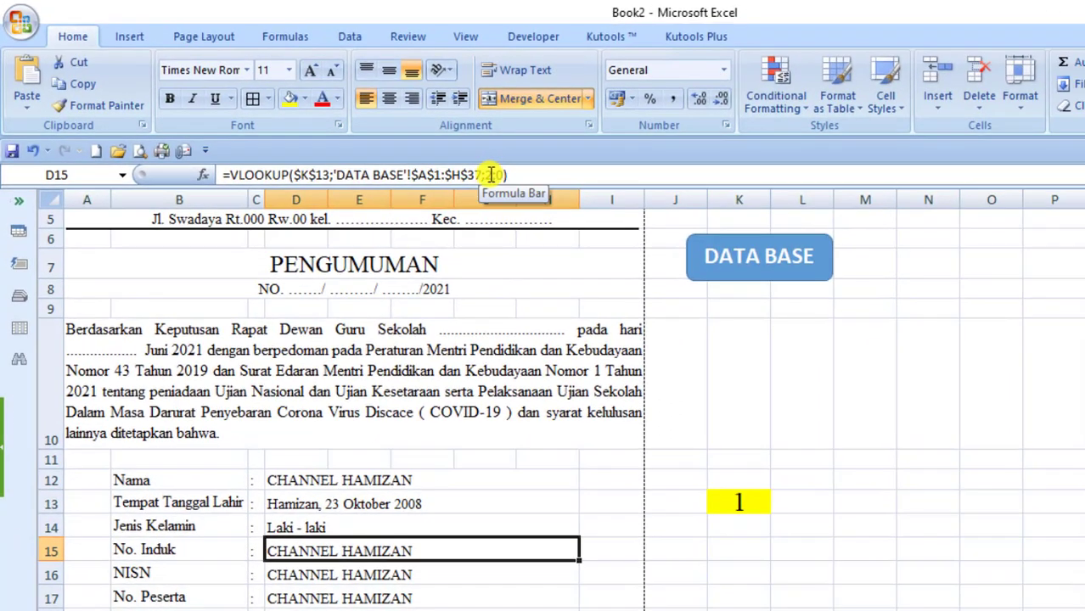
pyautogui.click(491, 175)
pyautogui.press('Return')
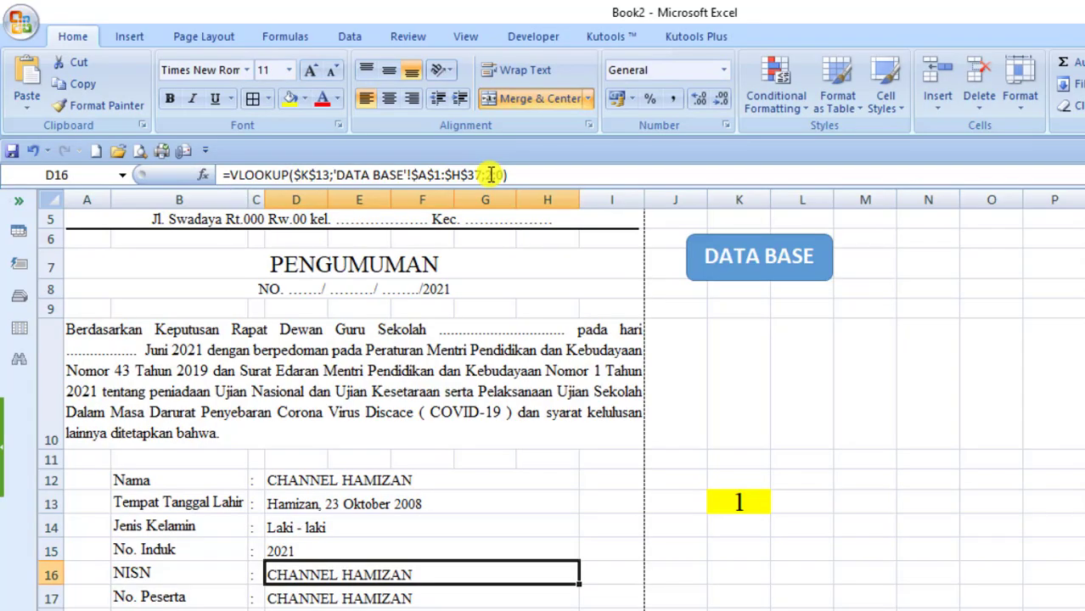
# - Change D16–D18 column indexes to return NISN, No. Peserta and parent's name
pyautogui.click(491, 174)
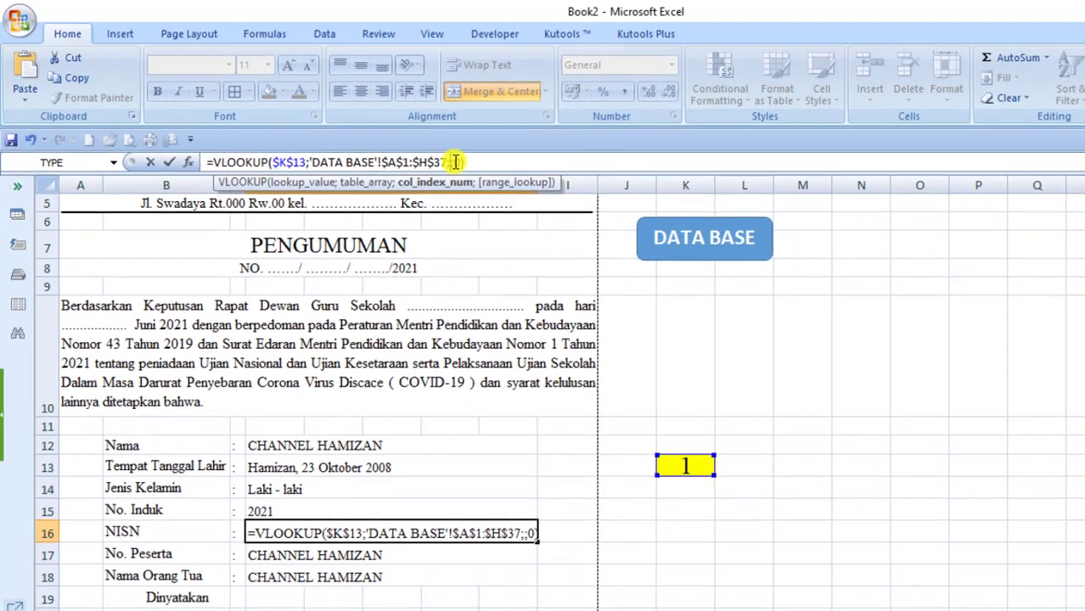
pyautogui.write('6')
pyautogui.press('Return')
pyautogui.click(455, 161)
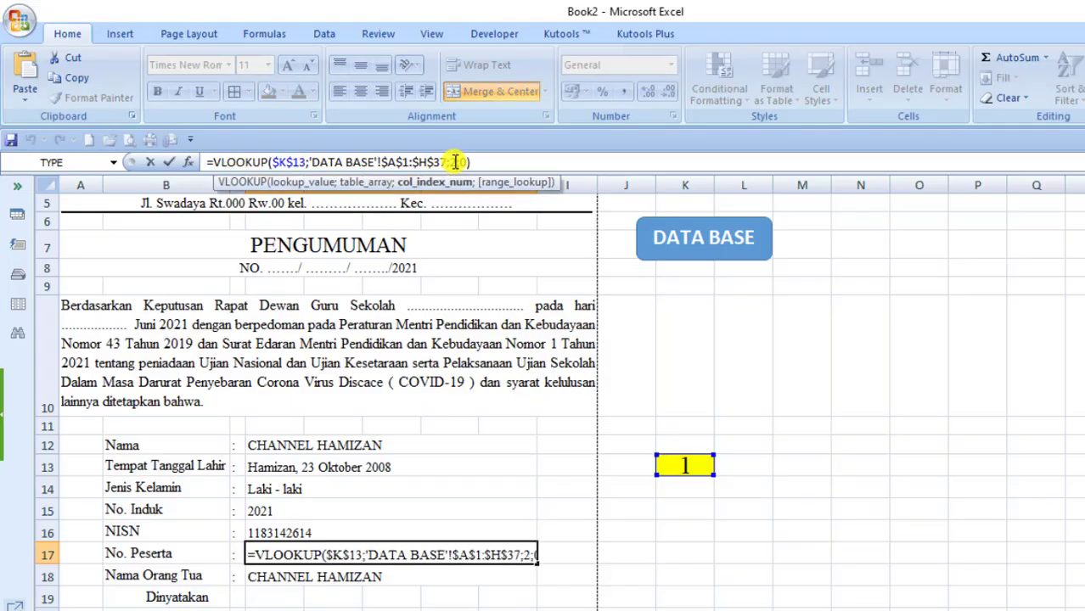
pyautogui.press('Return')
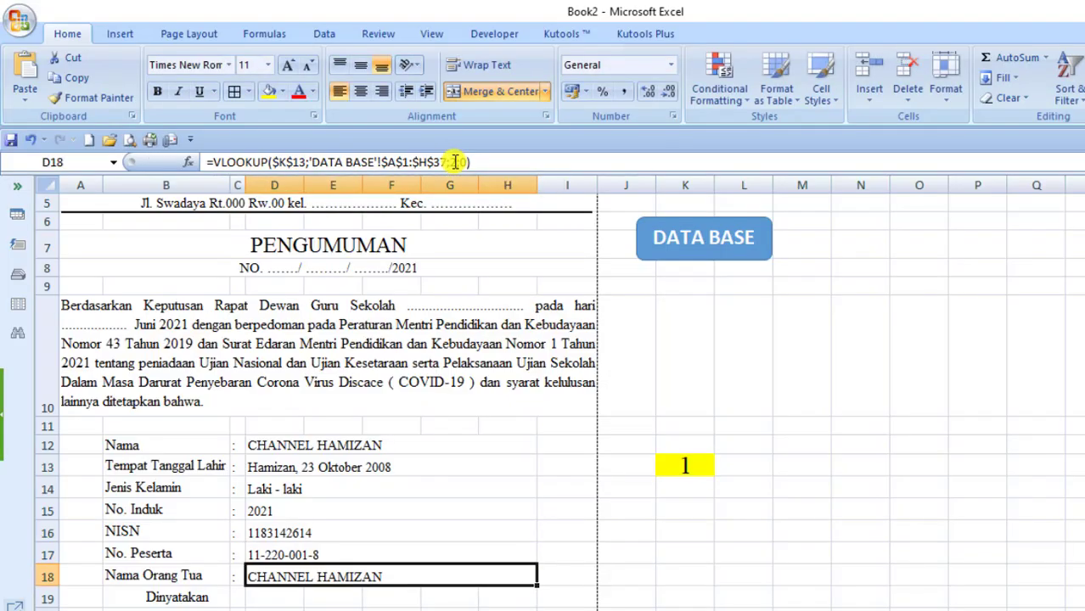
pyautogui.click(455, 161)
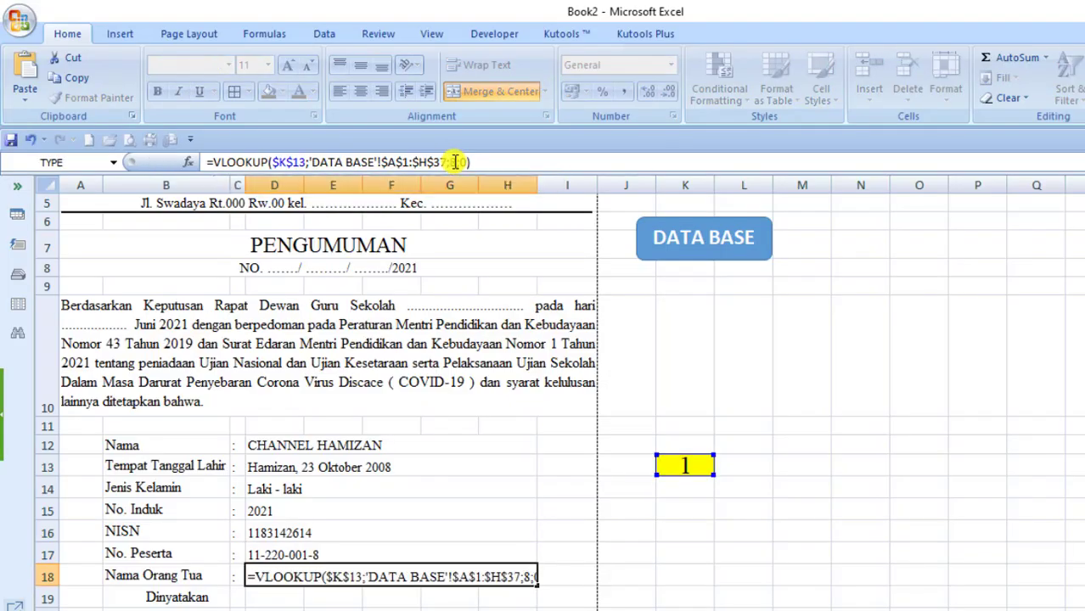
pyautogui.press('Return')
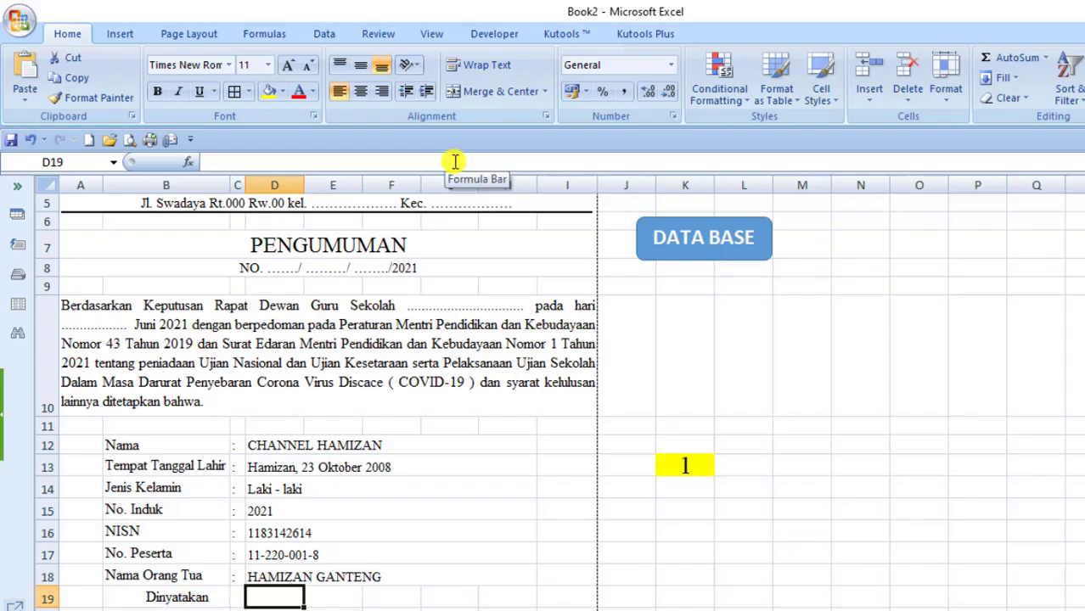
pyautogui.click(387, 511)
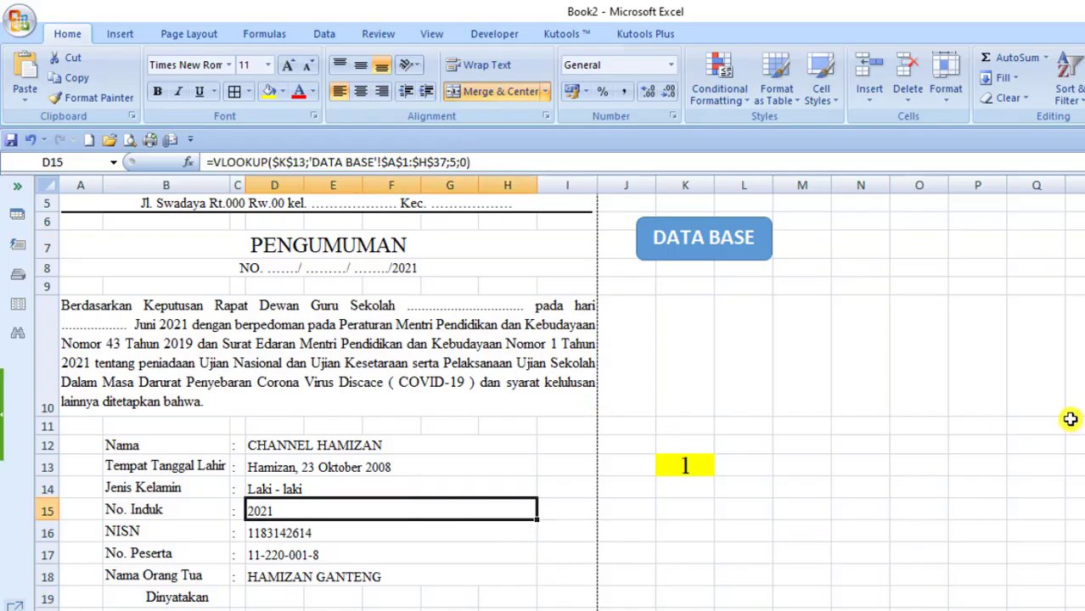
# - Enter record numbers 2 and 3 in K13 to check the form updates
pyautogui.scroll(2, 560, 404)
pyautogui.scroll(-1, 560, 404)
pyautogui.scroll(-2, 560, 404)
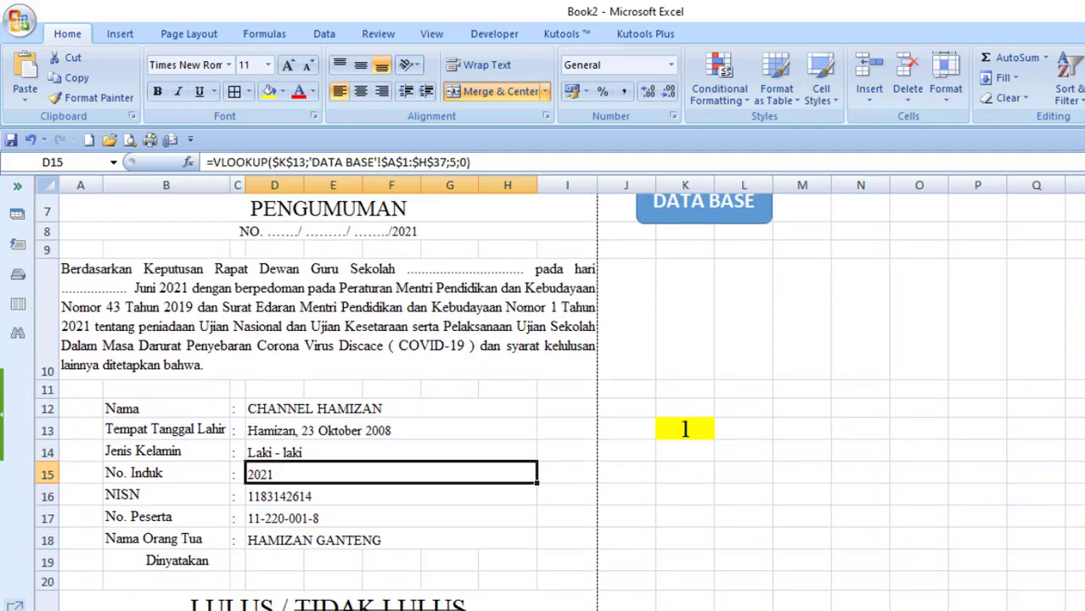
pyautogui.scroll(-1, 560, 404)
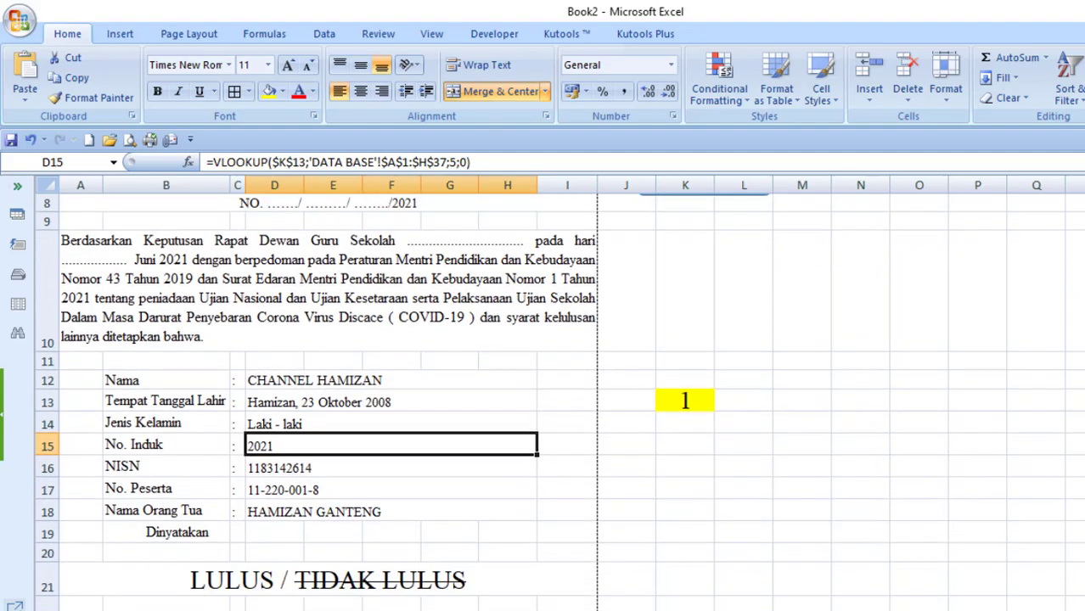
pyautogui.scroll(3, 560, 404)
pyautogui.scroll(-1, 560, 404)
pyautogui.scroll(-1, 561, 404)
pyautogui.click(688, 399)
pyautogui.write('2')
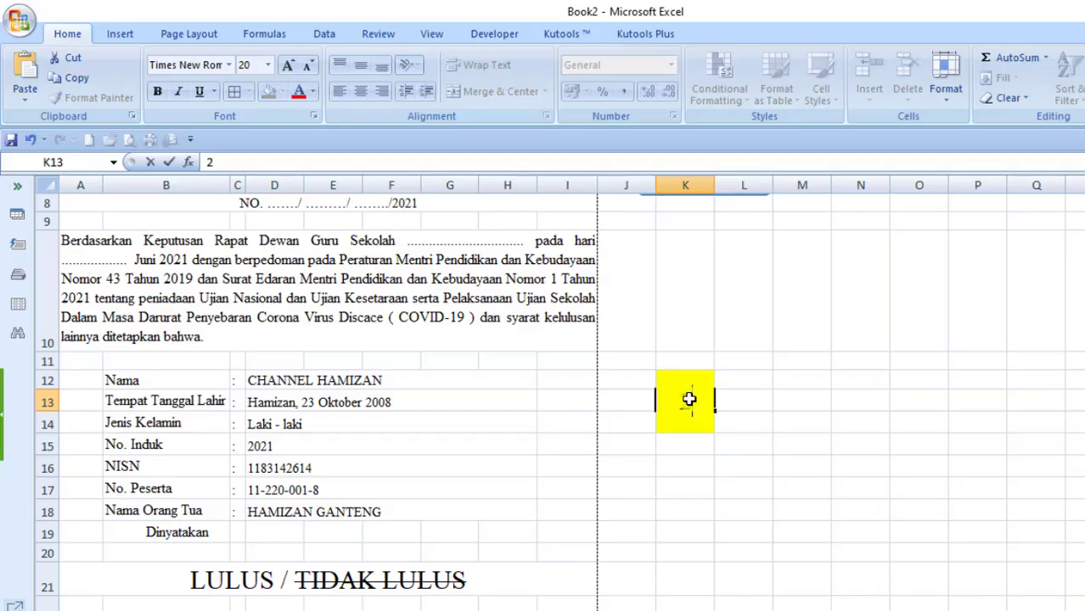
pyautogui.press('Return')
pyautogui.write('3')
pyautogui.press('Return')
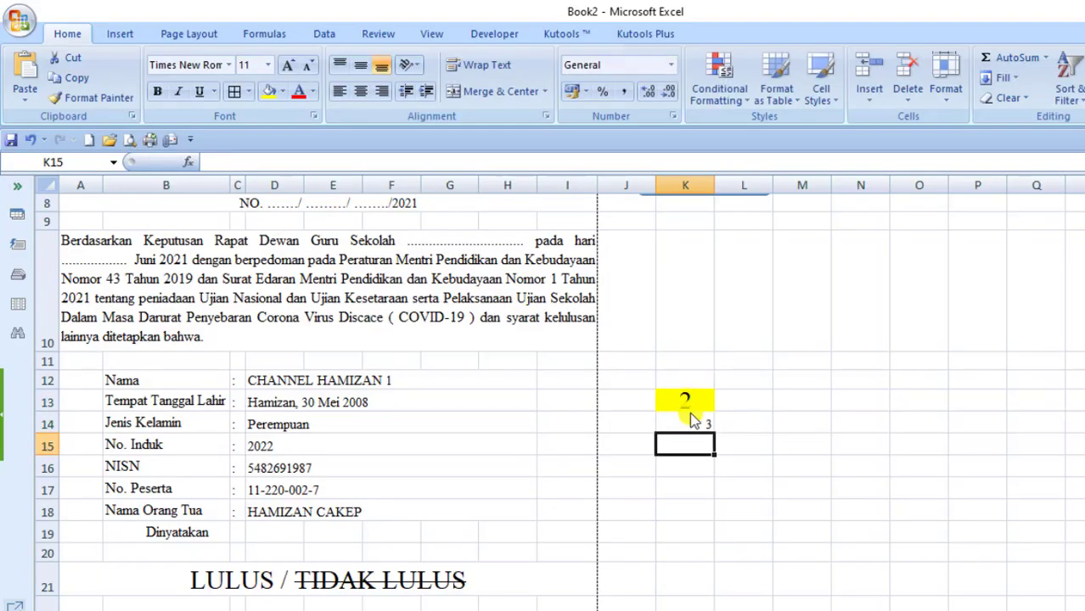
pyautogui.click(690, 428)
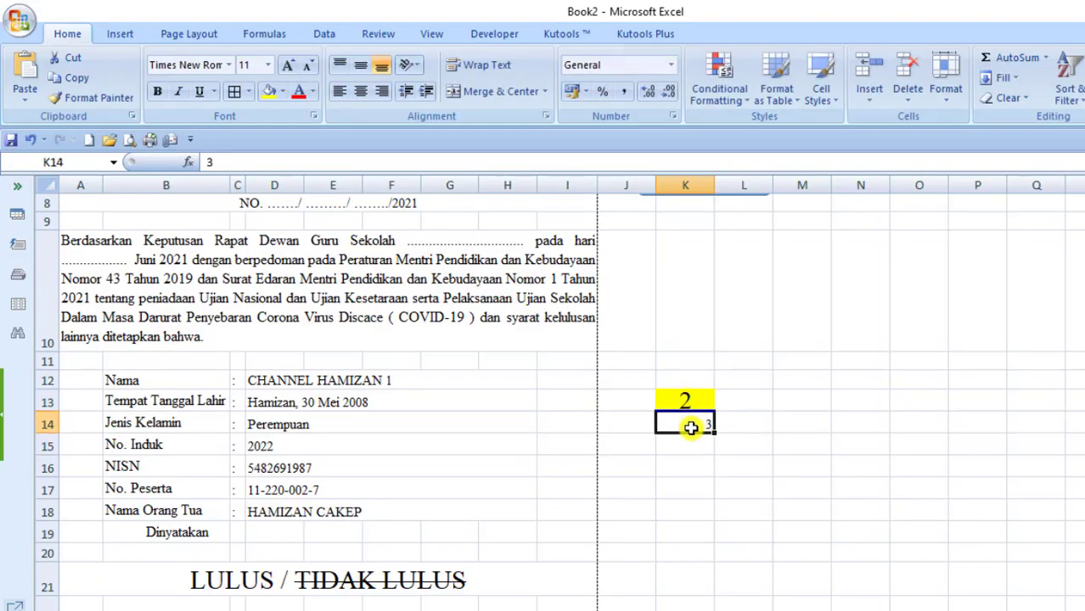
# - Re-enter 3, then 4, and finish with record 6 in K13 (CHANNEL HAMIZAN 5, Perempuan)
pyautogui.click(684, 399)
pyautogui.write('3')
pyautogui.press('Return')
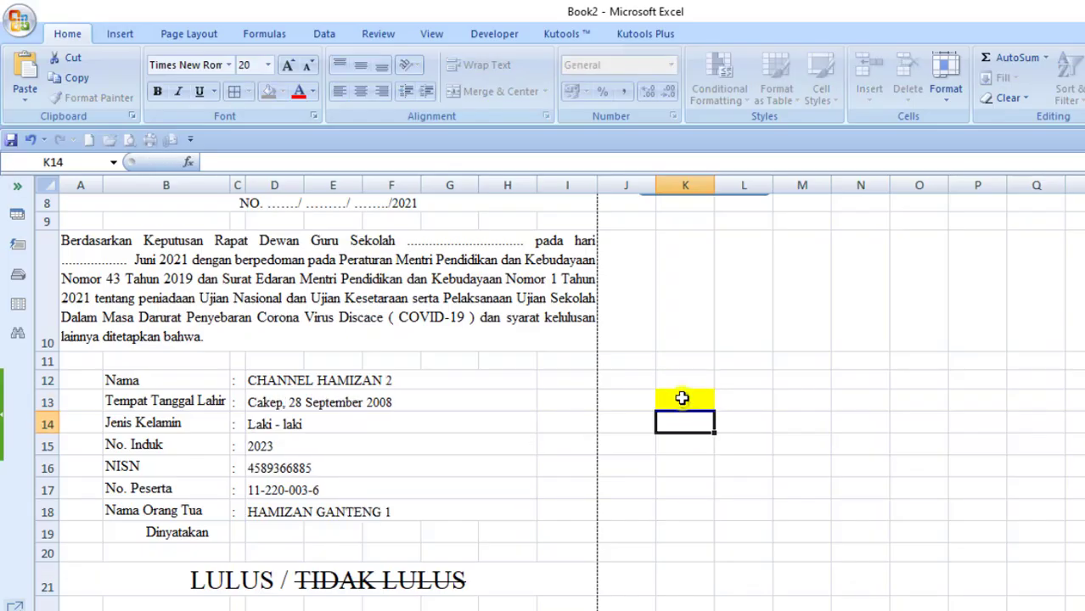
pyautogui.click(681, 399)
pyautogui.write('4')
pyautogui.press('Return')
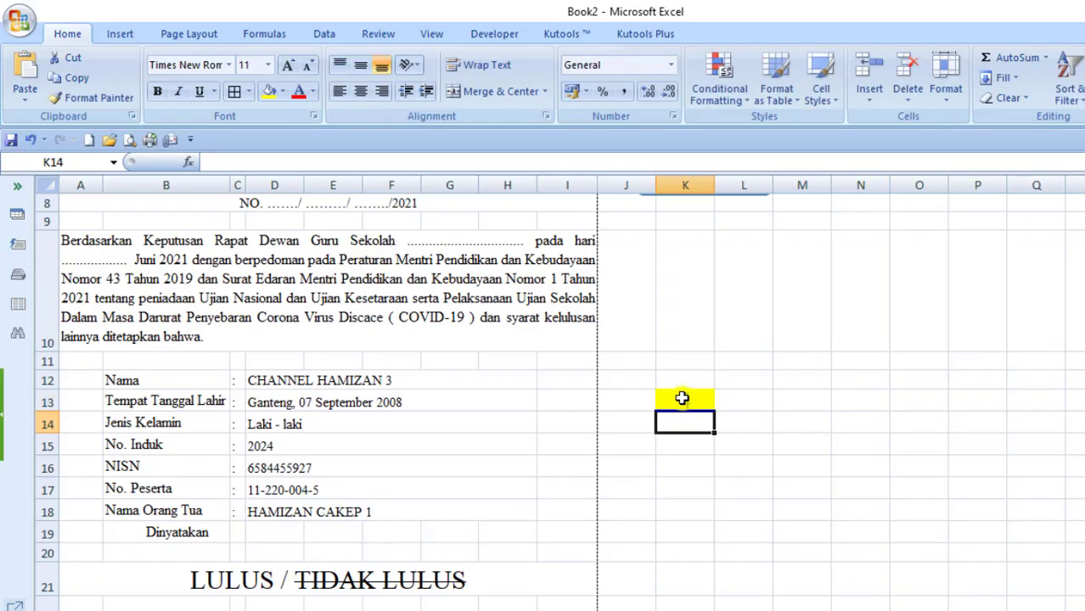
pyautogui.click(681, 399)
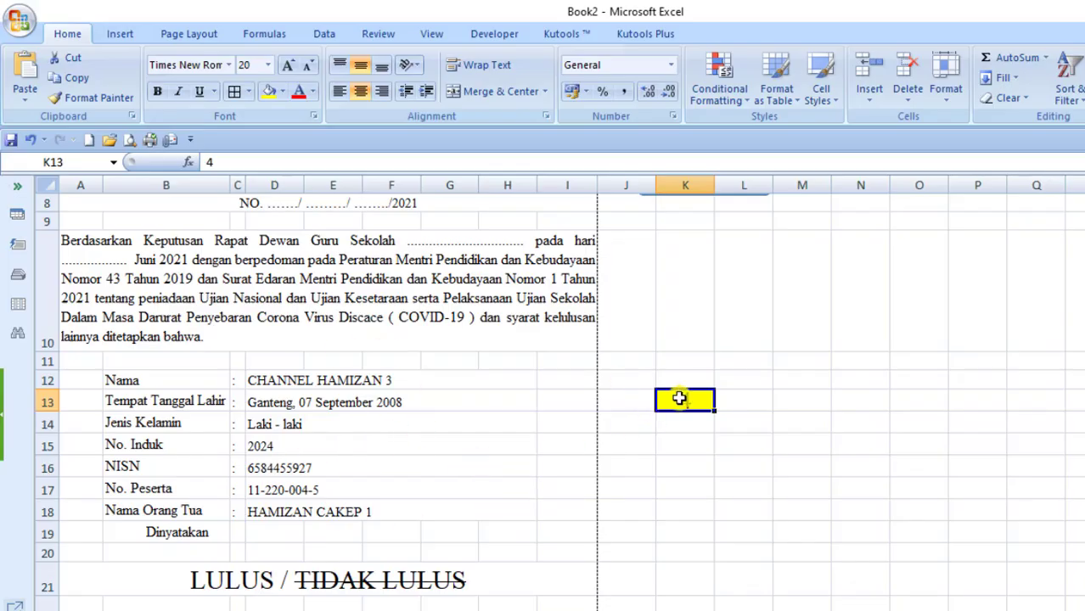
pyautogui.write('6')
pyautogui.press('Return')
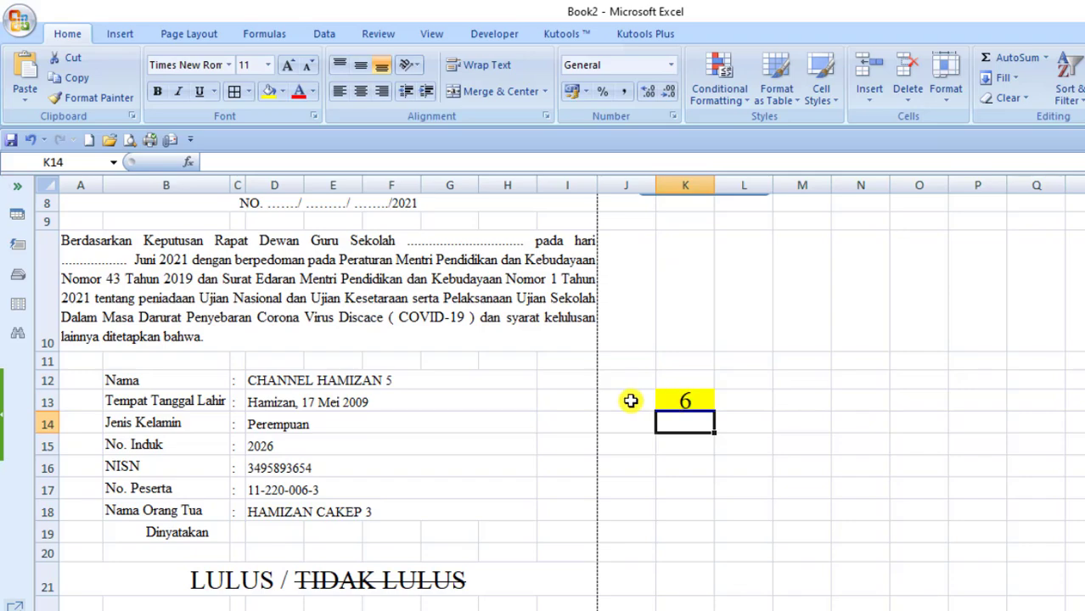
pyautogui.click(633, 399)
pyautogui.click(634, 380)
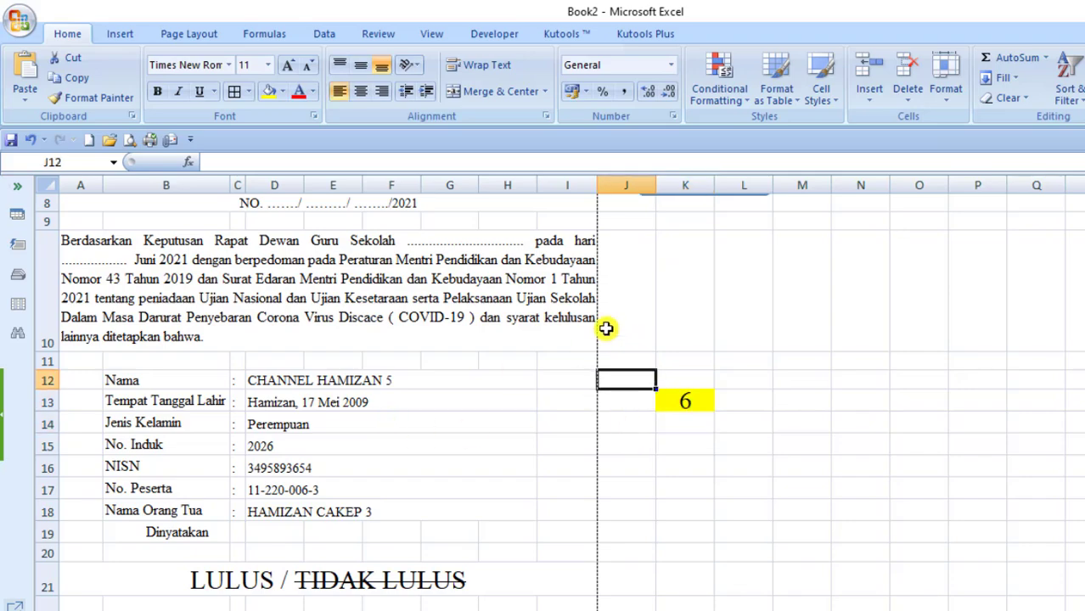
# - Draw a Spin Button form control over J12:J14 beside the record number
pyautogui.click(497, 38)
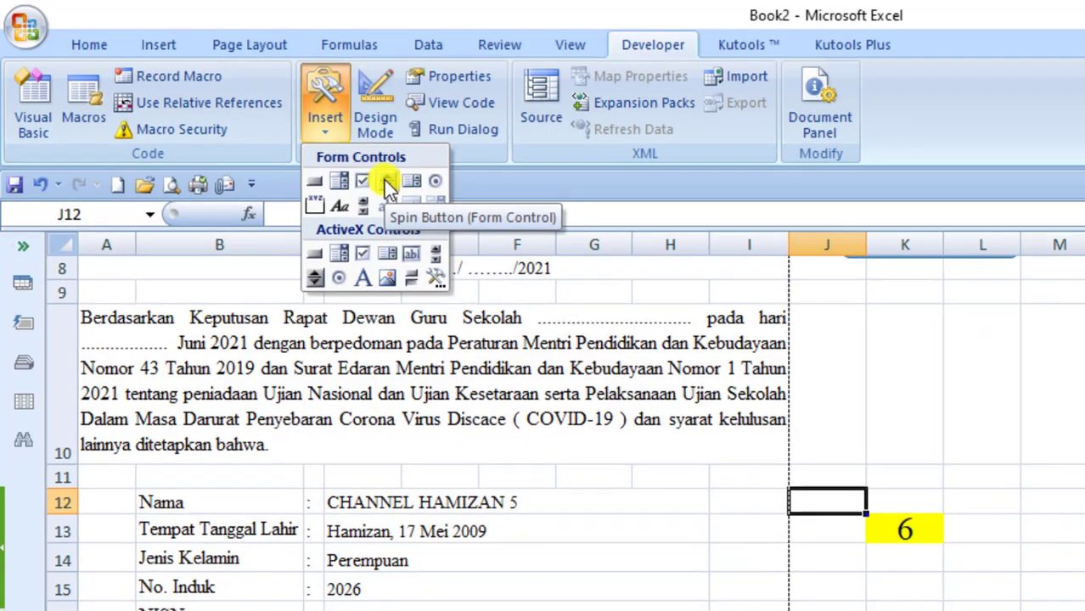
pyautogui.click(402, 192)
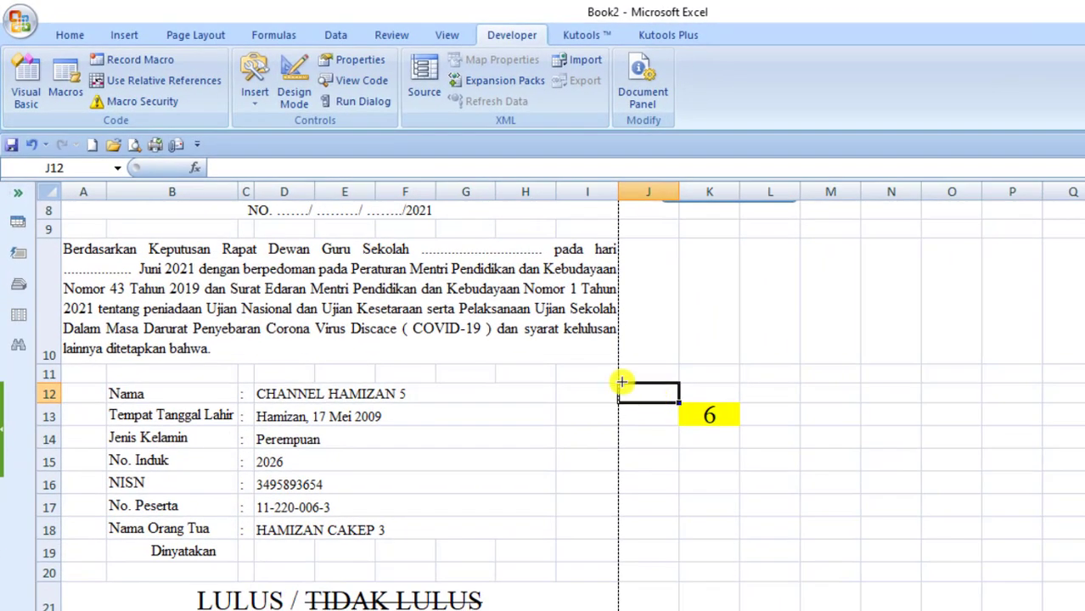
pyautogui.moveTo(621, 382); pyautogui.dragTo(676, 463)
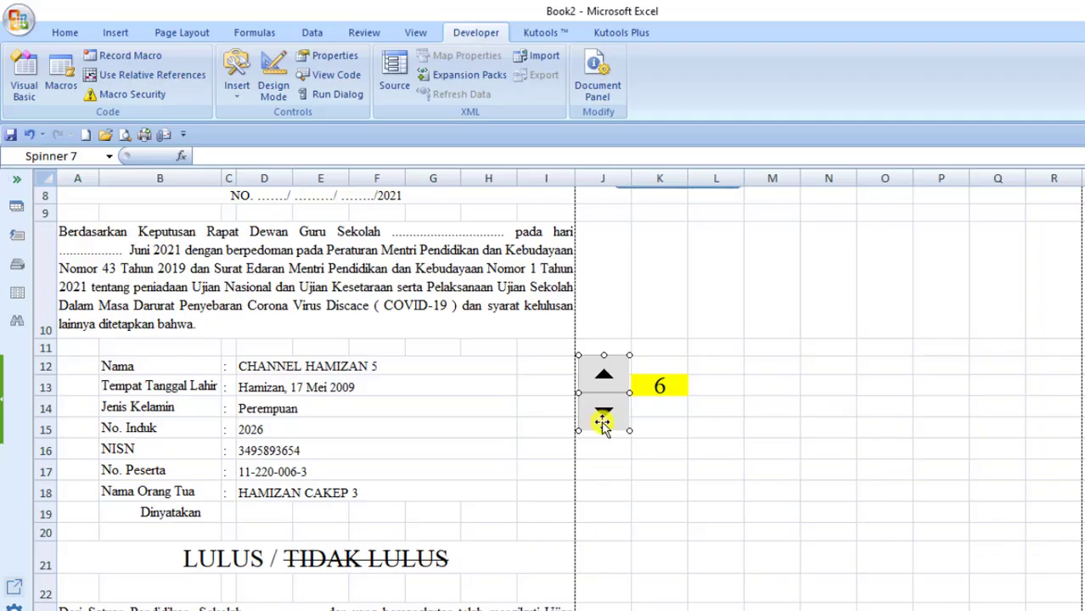
# - In Format Control, clear the current value and set the cell link to $K$13
pyautogui.rightClick(600, 417)
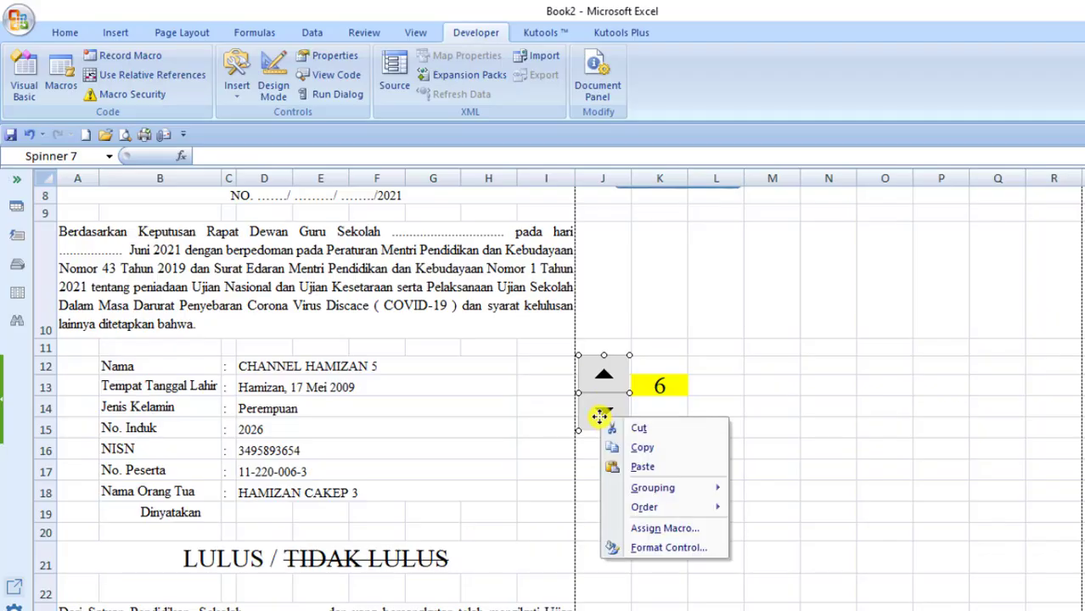
pyautogui.click(662, 548)
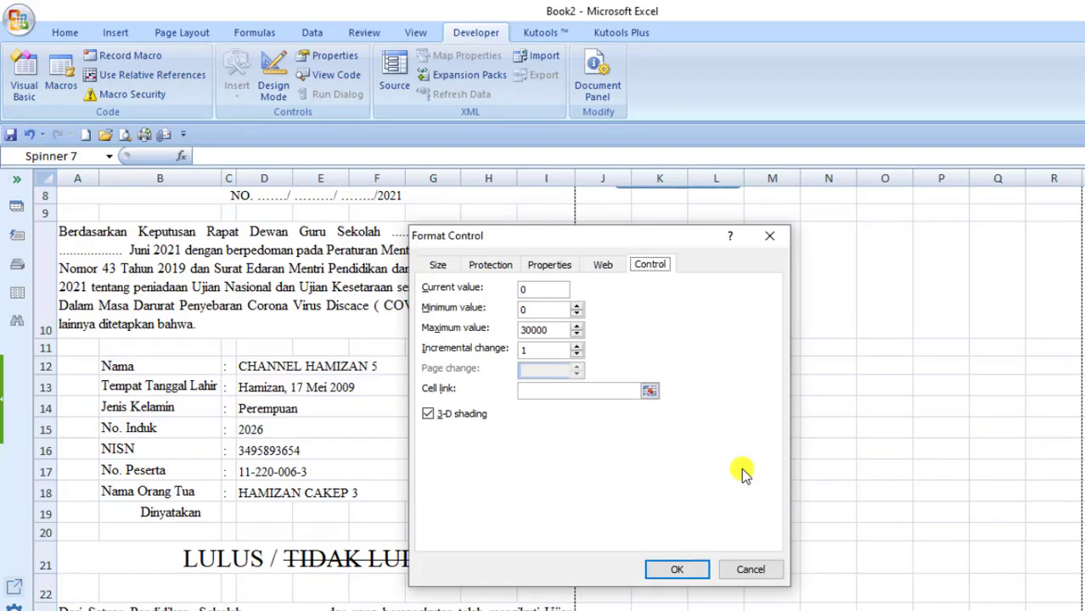
pyautogui.moveTo(543, 238); pyautogui.dragTo(816, 166)
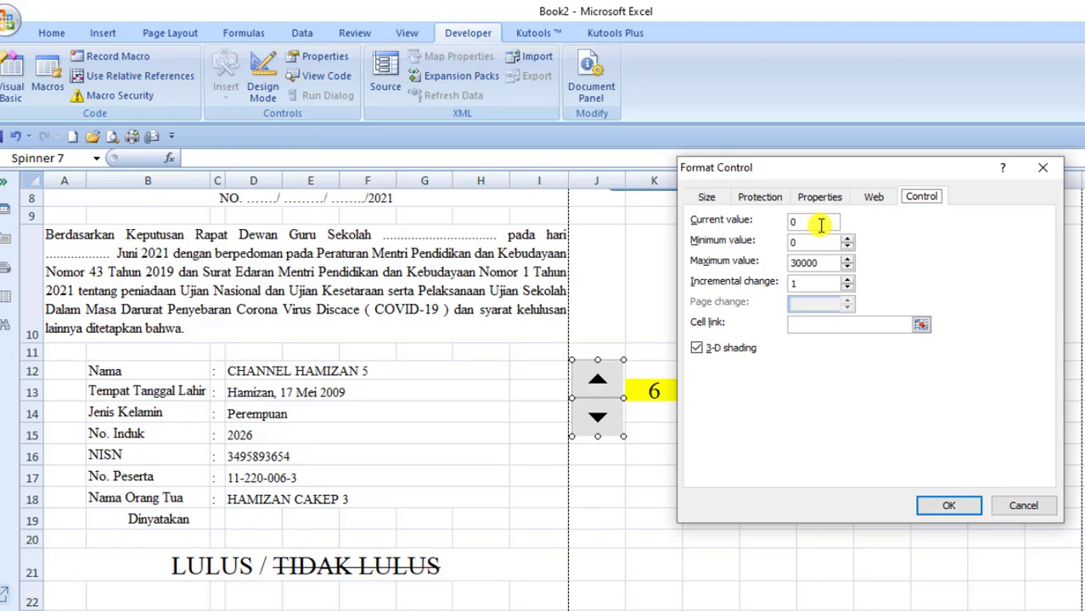
pyautogui.click(820, 220)
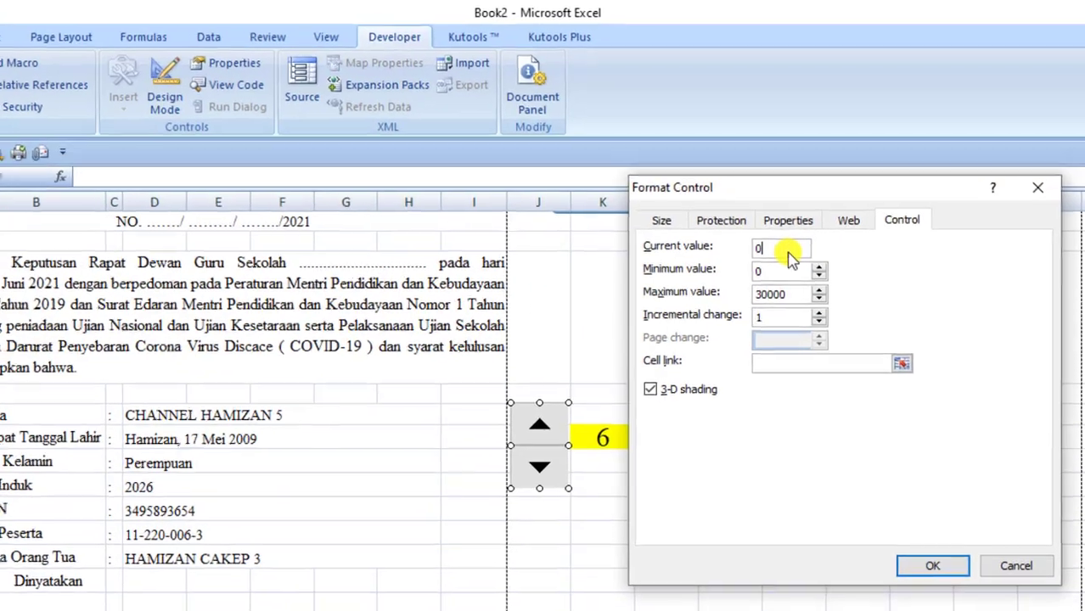
pyautogui.press('BackSpace')
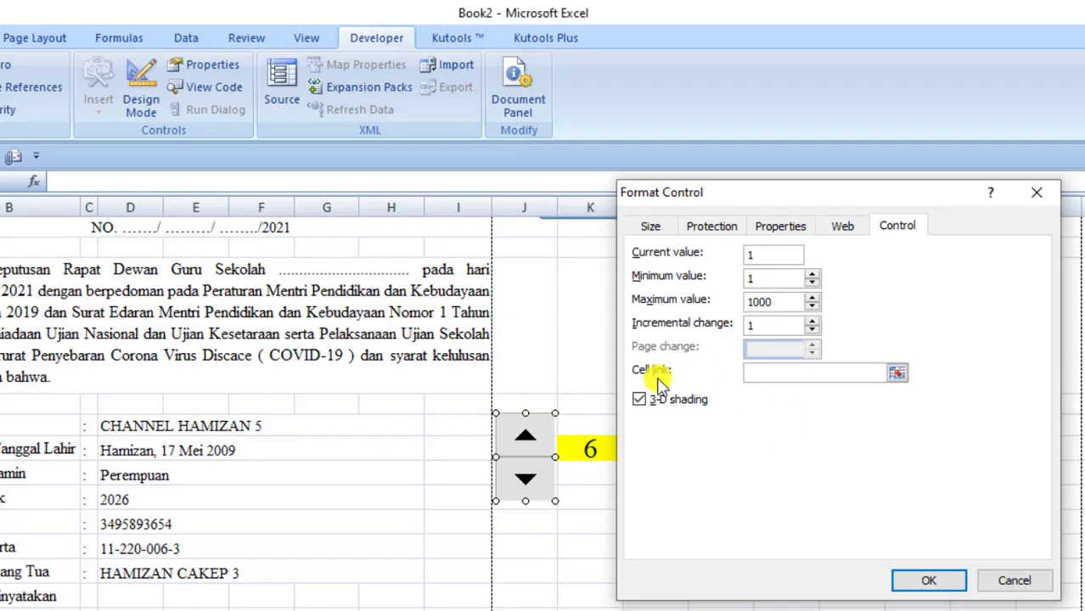
pyautogui.moveTo(739, 192); pyautogui.dragTo(788, 197)
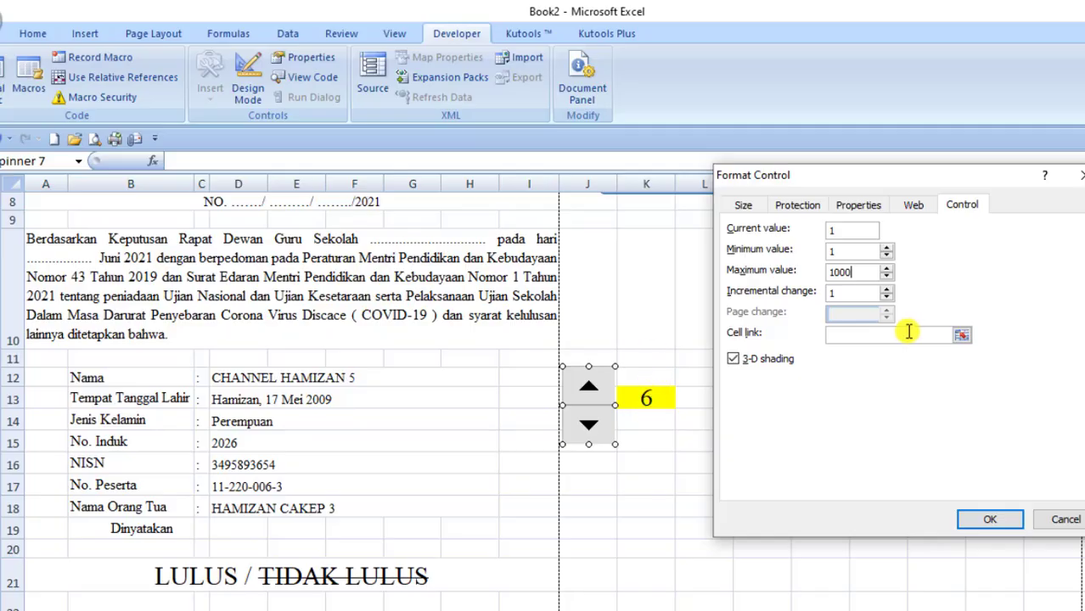
pyautogui.click(854, 336)
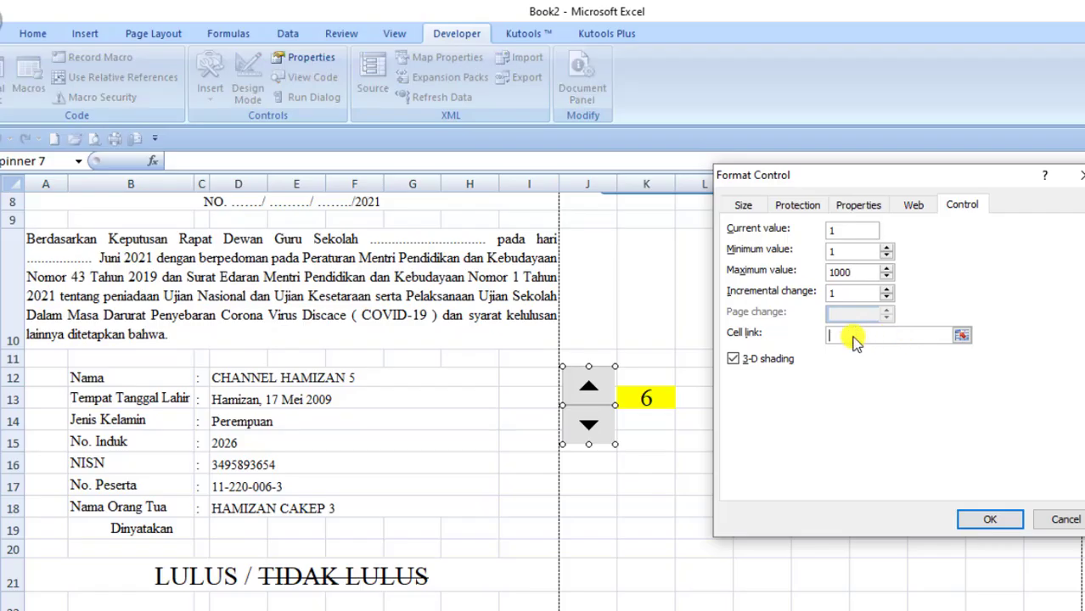
pyautogui.click(651, 395)
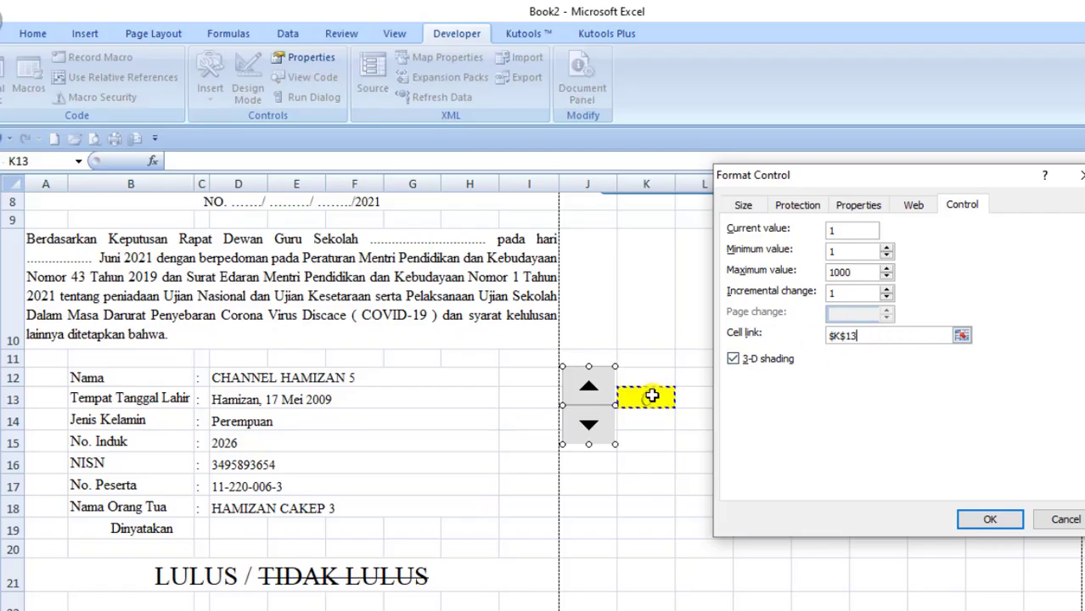
pyautogui.click(989, 521)
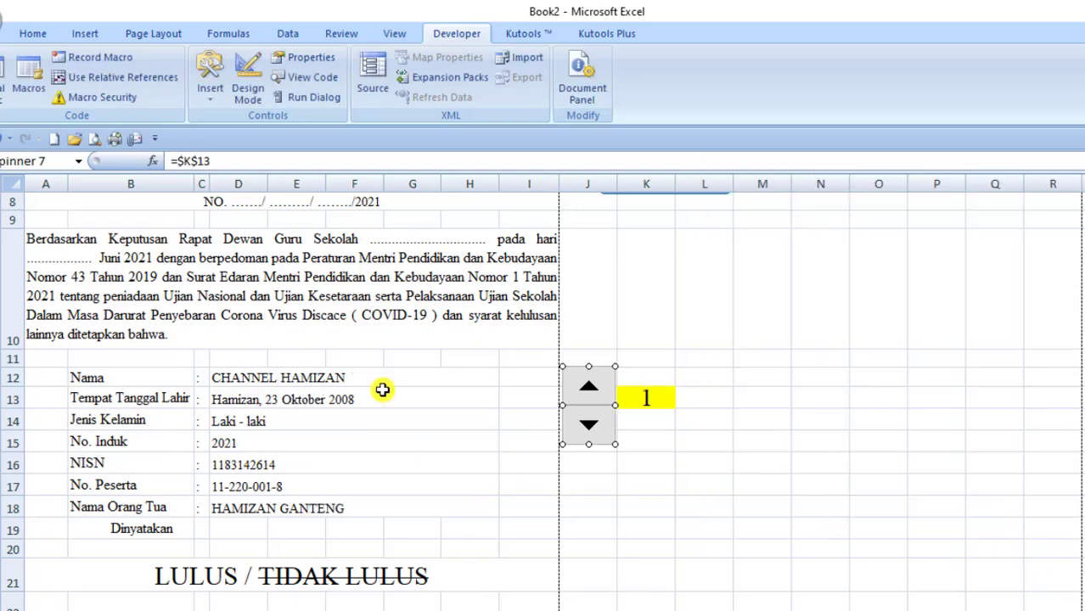
# - Step the spinner up to record 14, then down to 13, where fields show #N/A
pyautogui.click(639, 448)
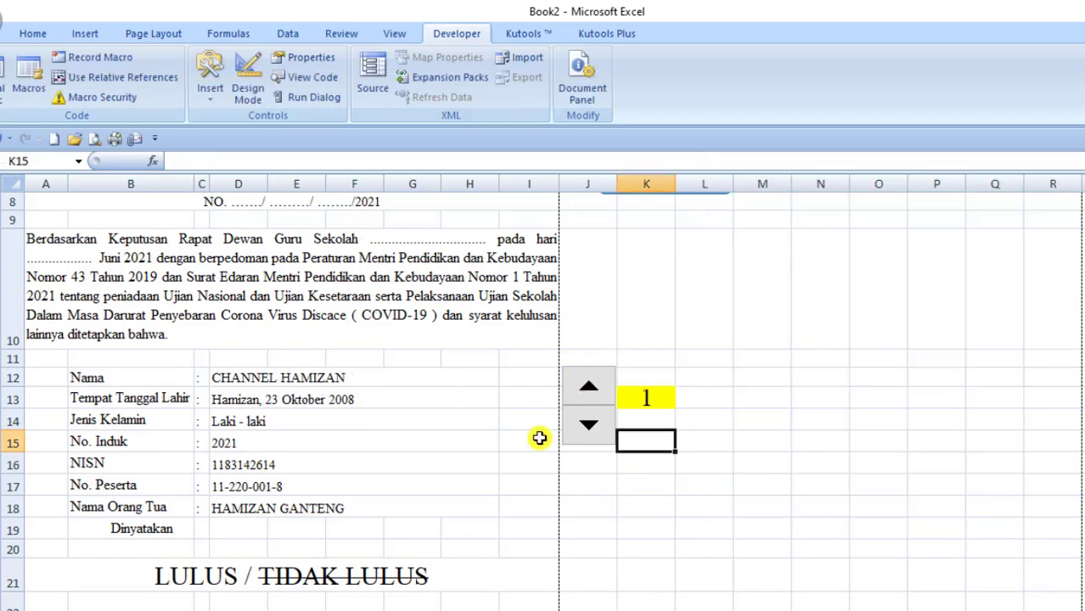
pyautogui.click(591, 388)
pyautogui.click(592, 389)
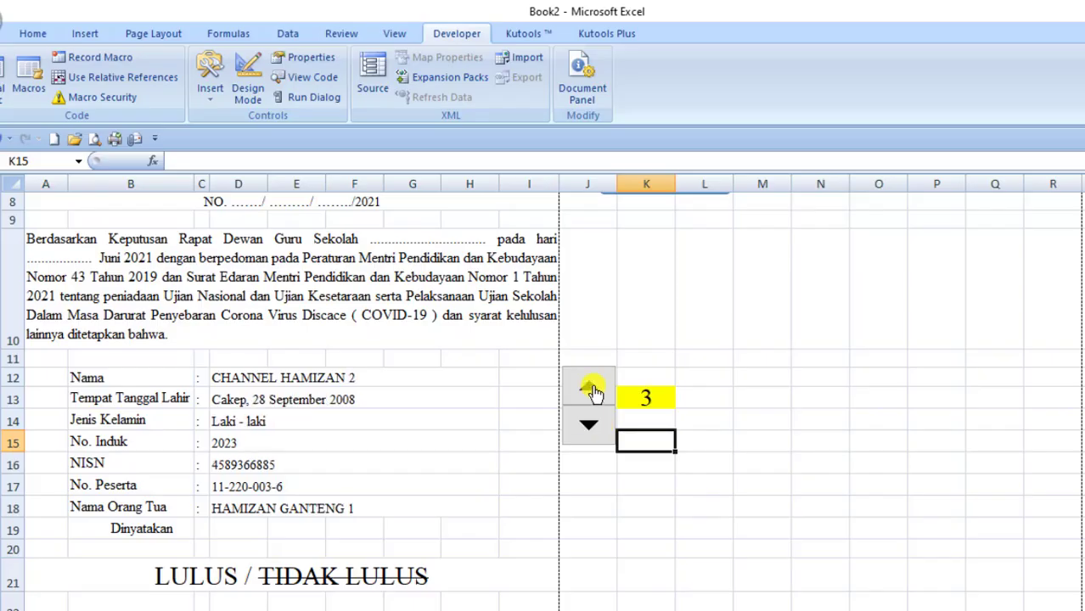
pyautogui.click(594, 392)
pyautogui.doubleClick(594, 391)
pyautogui.doubleClick(594, 391)
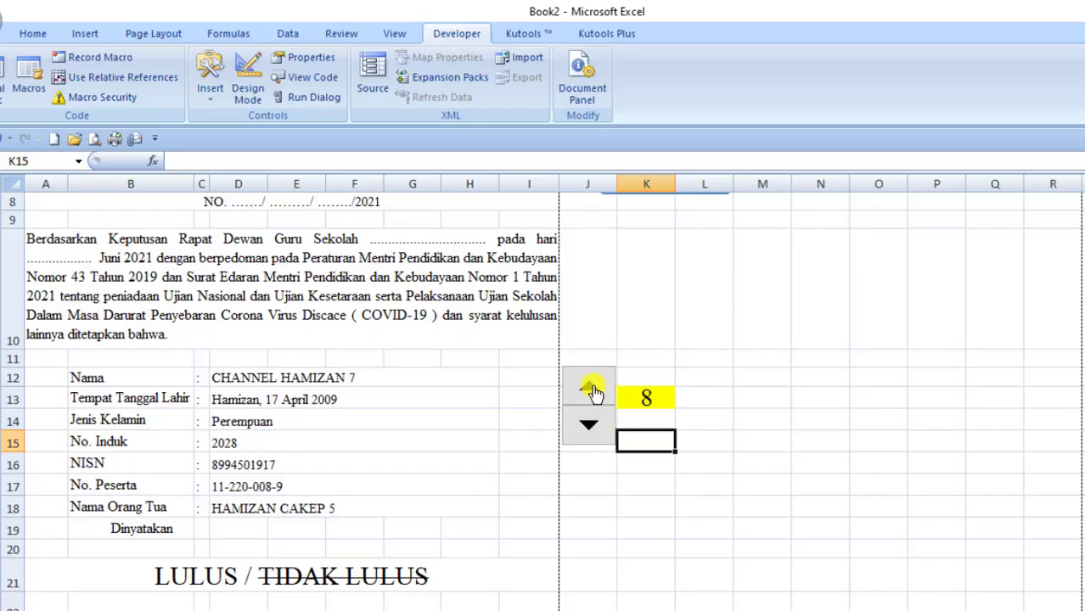
pyautogui.tripleClick(593, 391)
pyautogui.tripleClick(594, 391)
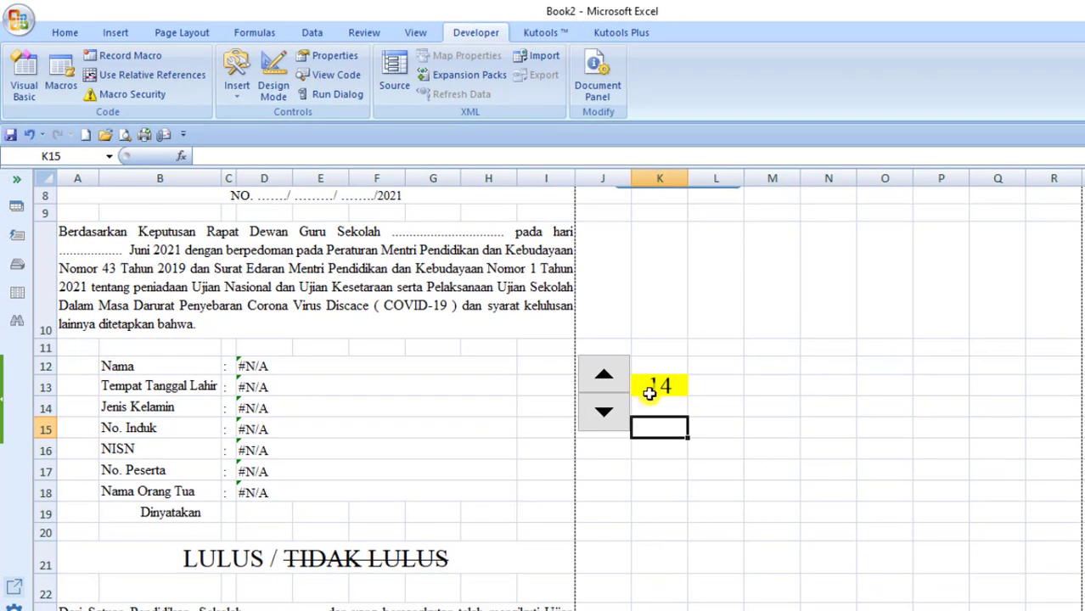
pyautogui.click(600, 418)
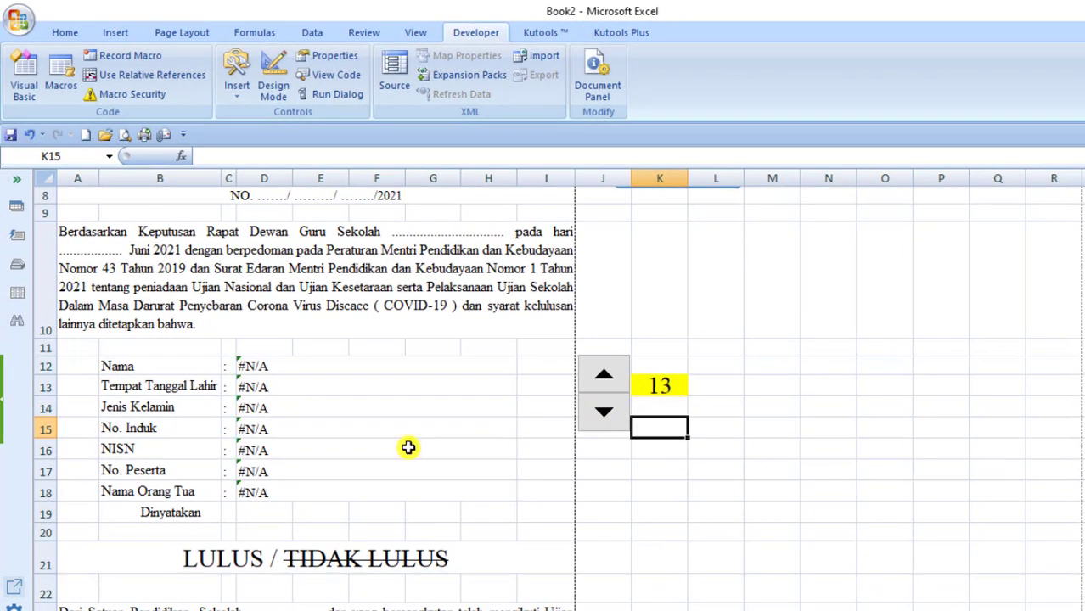
# - On DATA BASE, fill-drag A11:A12 down so the NO column runs to 21
pyautogui.hotkey('ctrl', 'pageup')
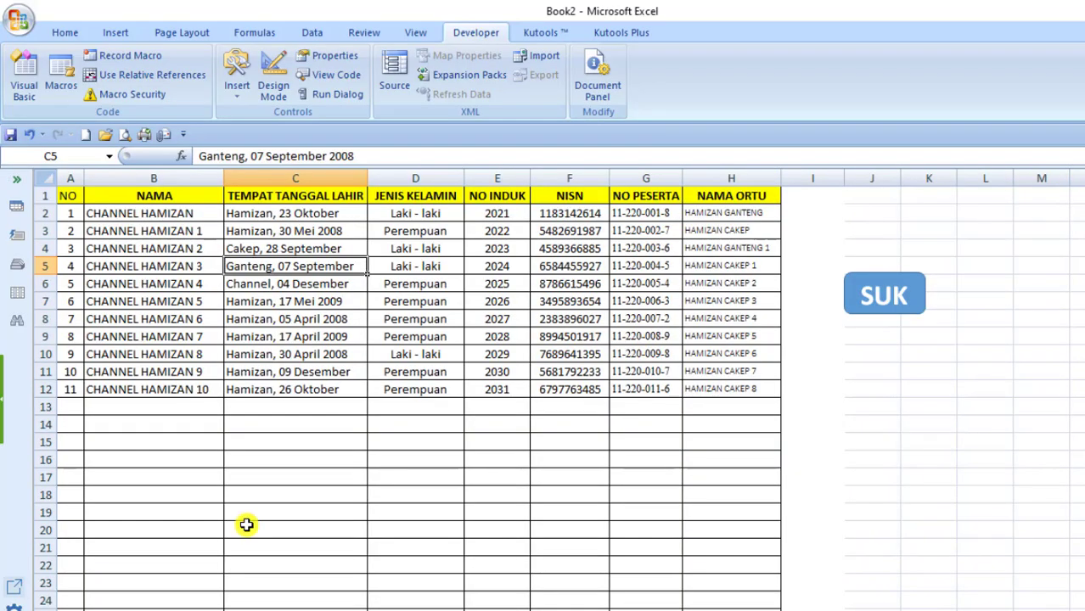
pyautogui.click(73, 429)
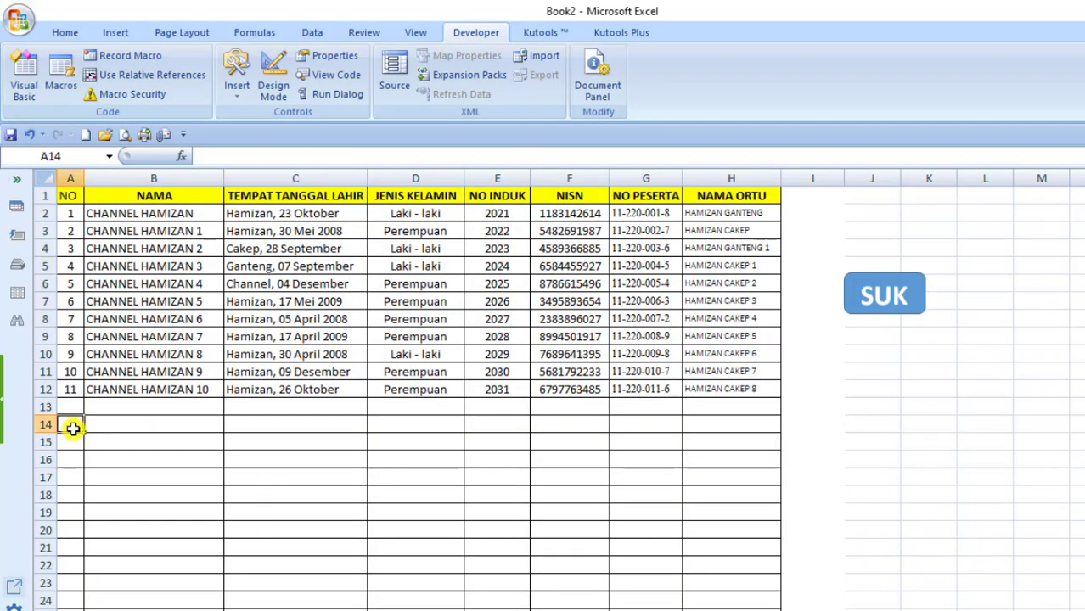
pyautogui.click(73, 378)
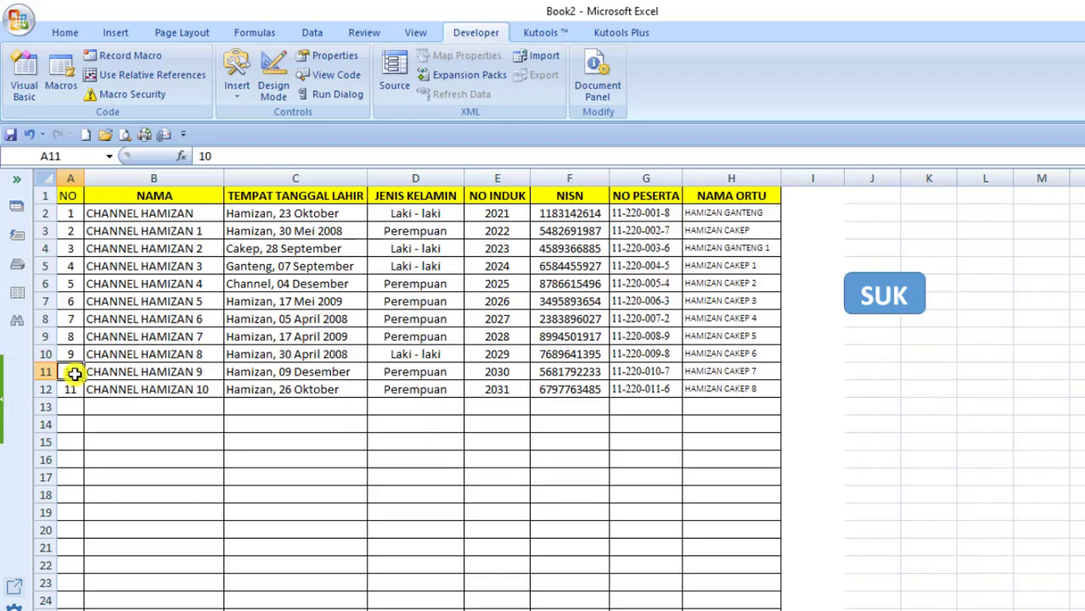
pyautogui.moveTo(75, 383); pyautogui.dragTo(85, 566)
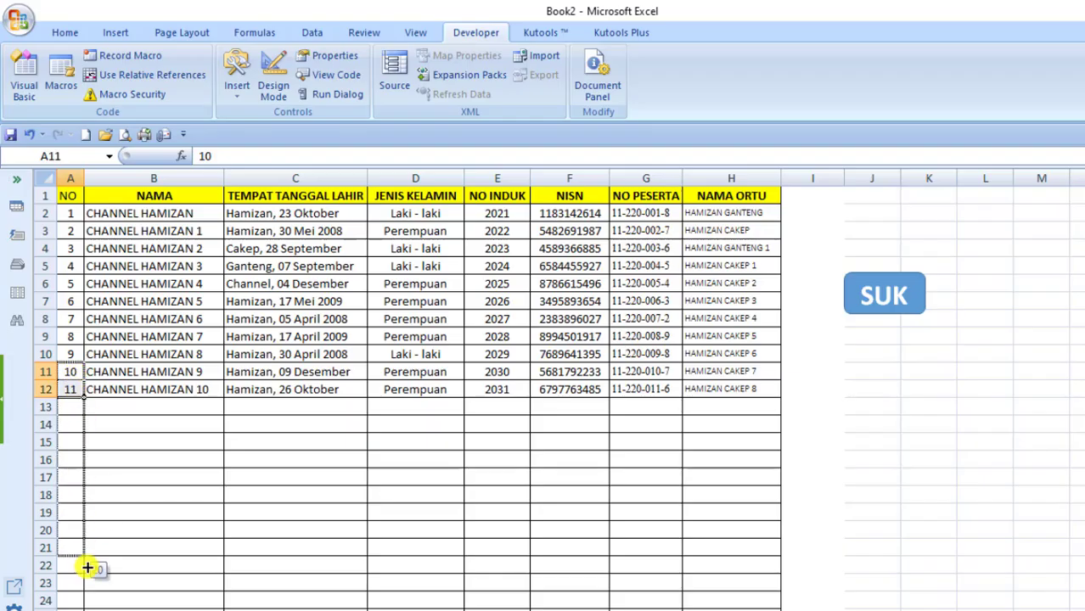
# - Type test values zdfgh, 44587, fxghjh and 5456 into B14:E14
pyautogui.click(103, 424)
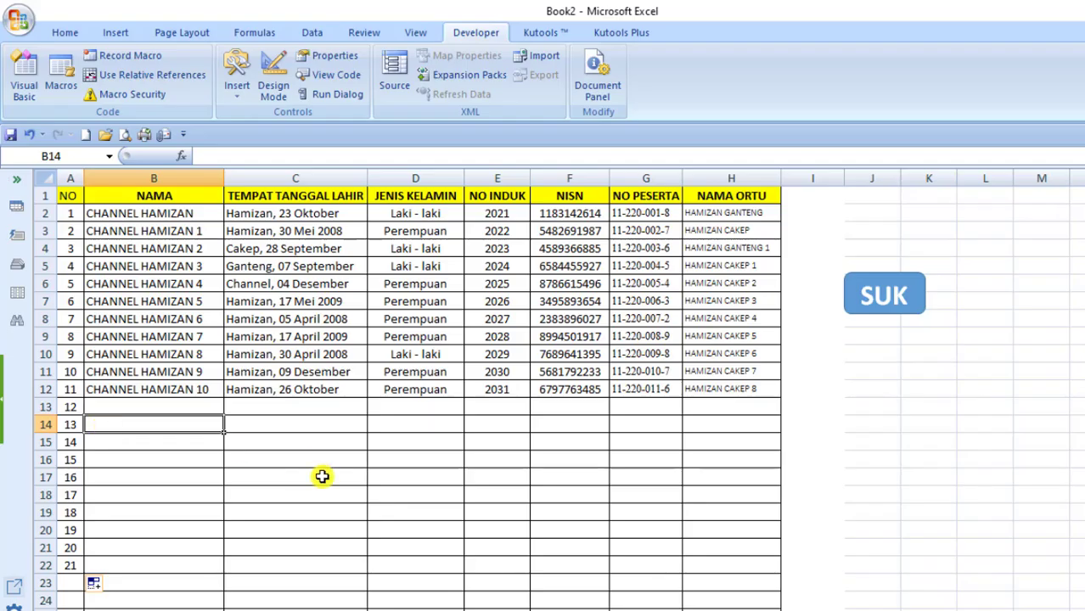
pyautogui.write('zdfgh')
pyautogui.click(283, 418)
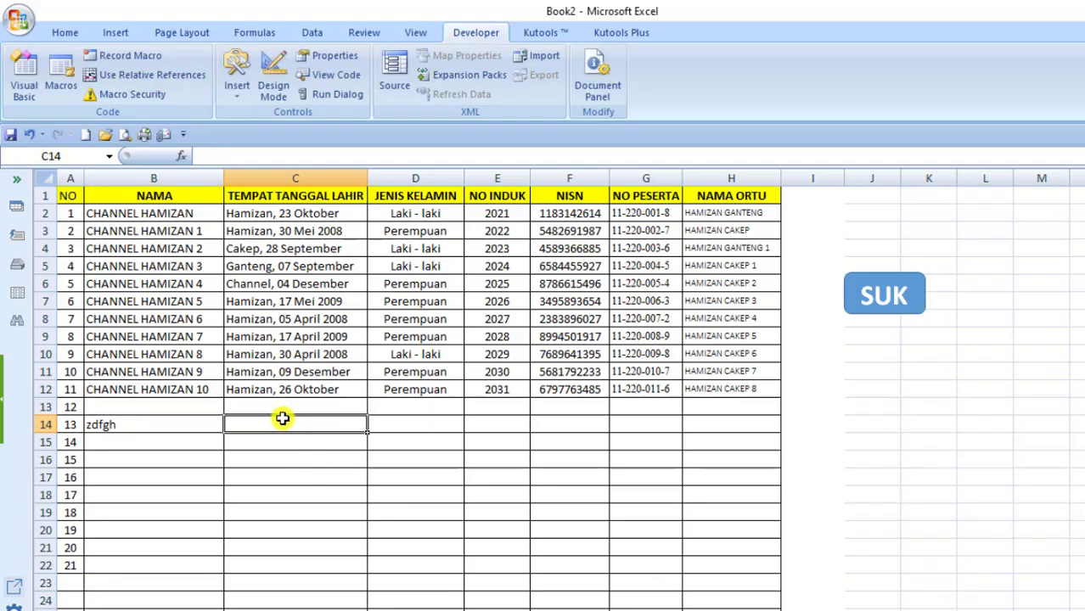
pyautogui.write('44587')
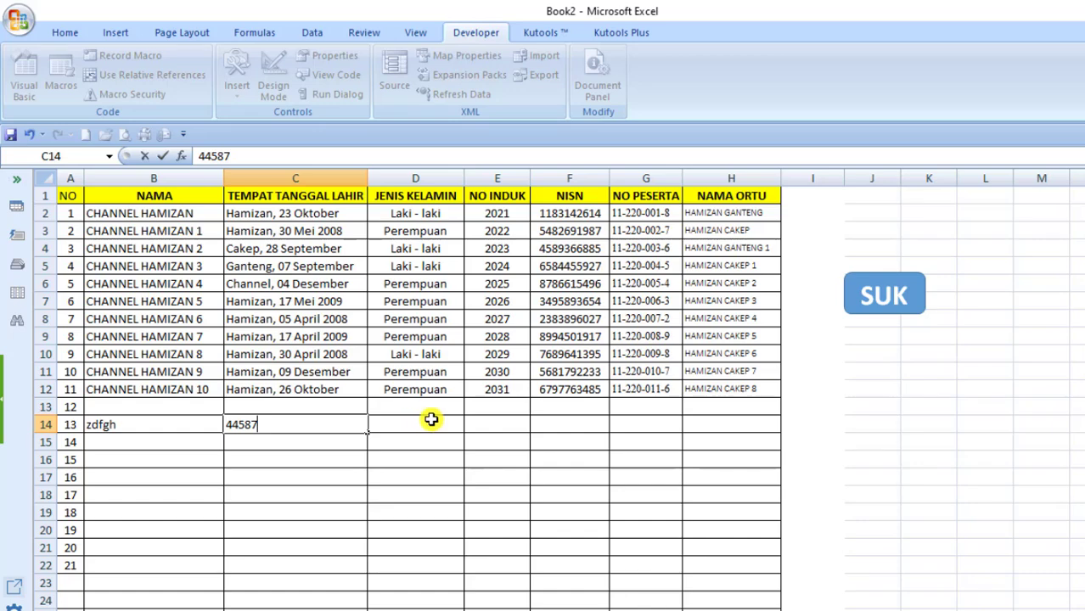
pyautogui.click(430, 419)
pyautogui.write('fxghjh')
pyautogui.click(484, 420)
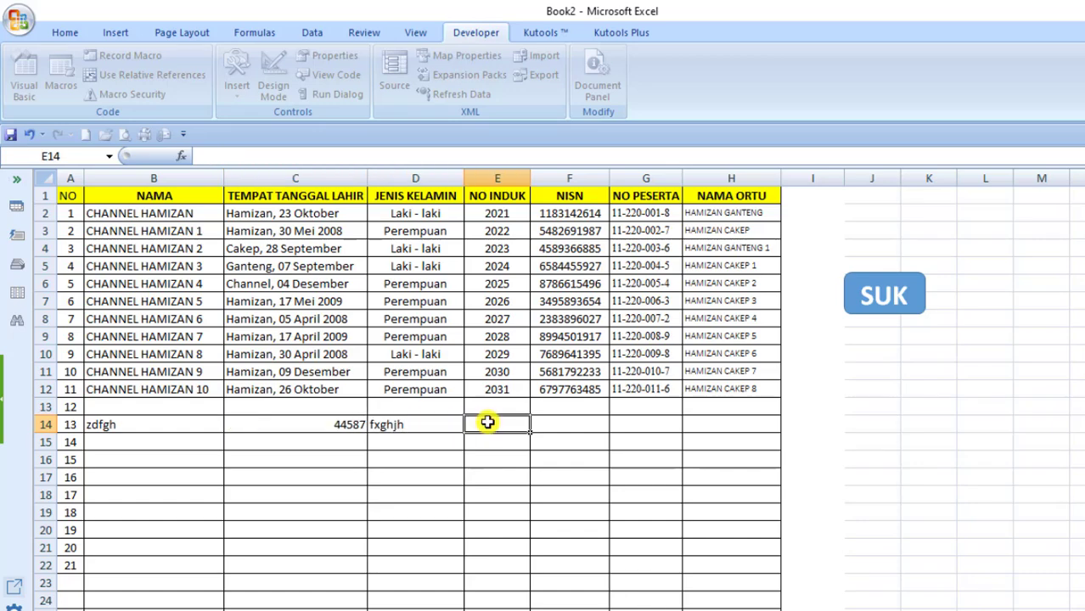
pyautogui.write('5456')
# - Type 5678, w556 and gfdfhgklj into F14:H14, then go to the SUKET sheet
pyautogui.click(564, 424)
pyautogui.write('5')
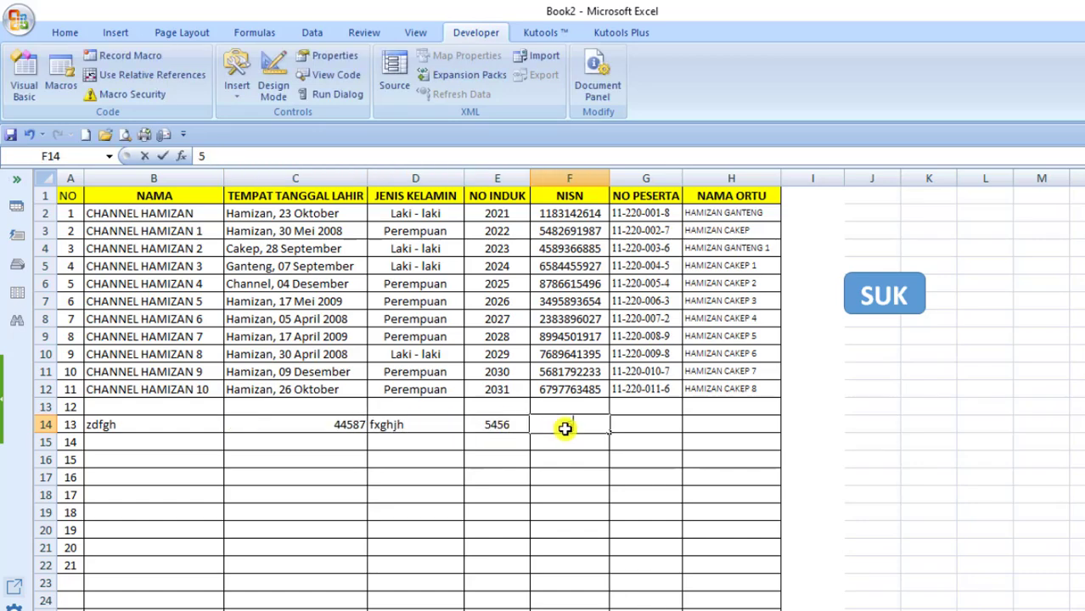
pyautogui.write('678478')
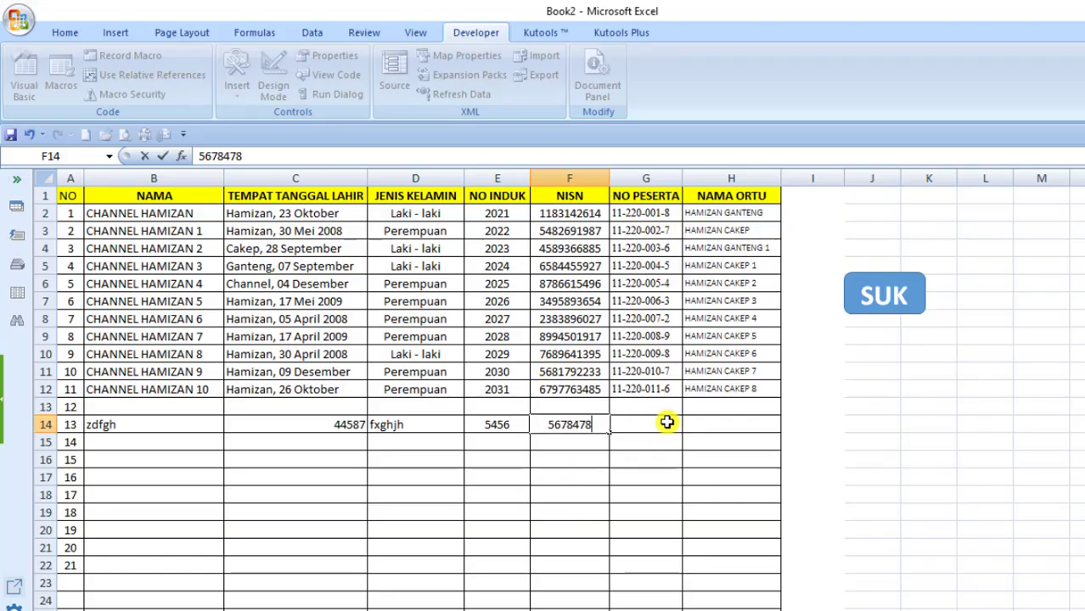
pyautogui.click(667, 420)
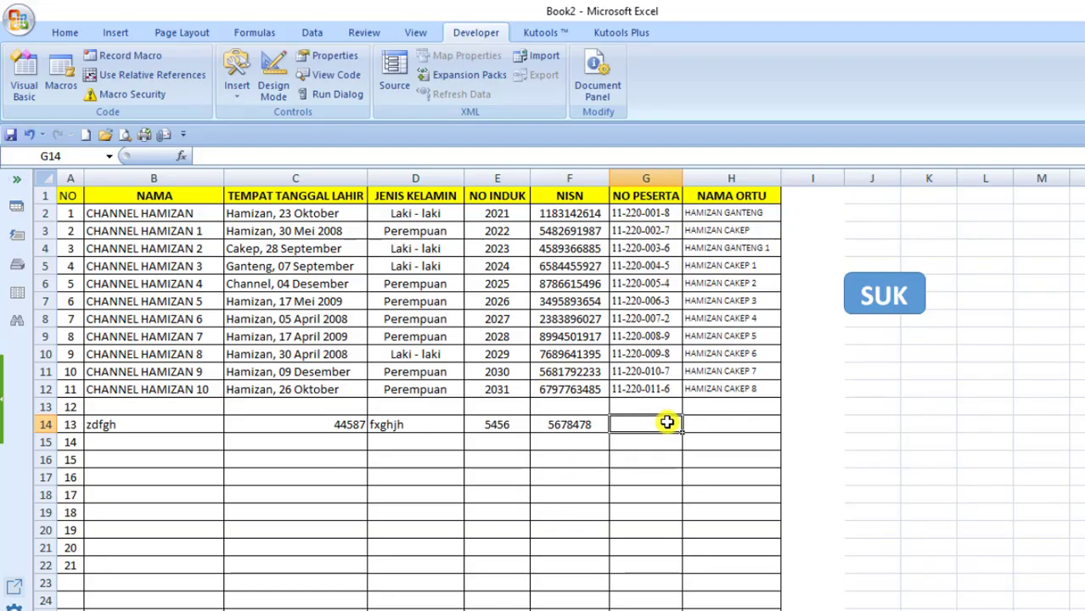
pyautogui.write('w556')
pyautogui.click(736, 431)
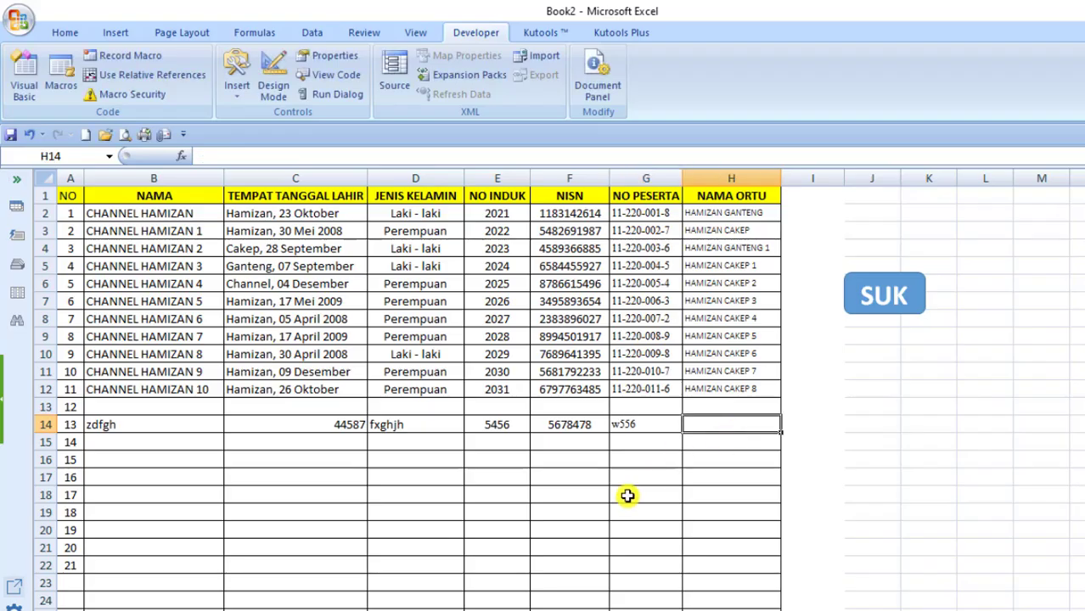
pyautogui.write('gfdfhgklj')
pyautogui.press('Return')
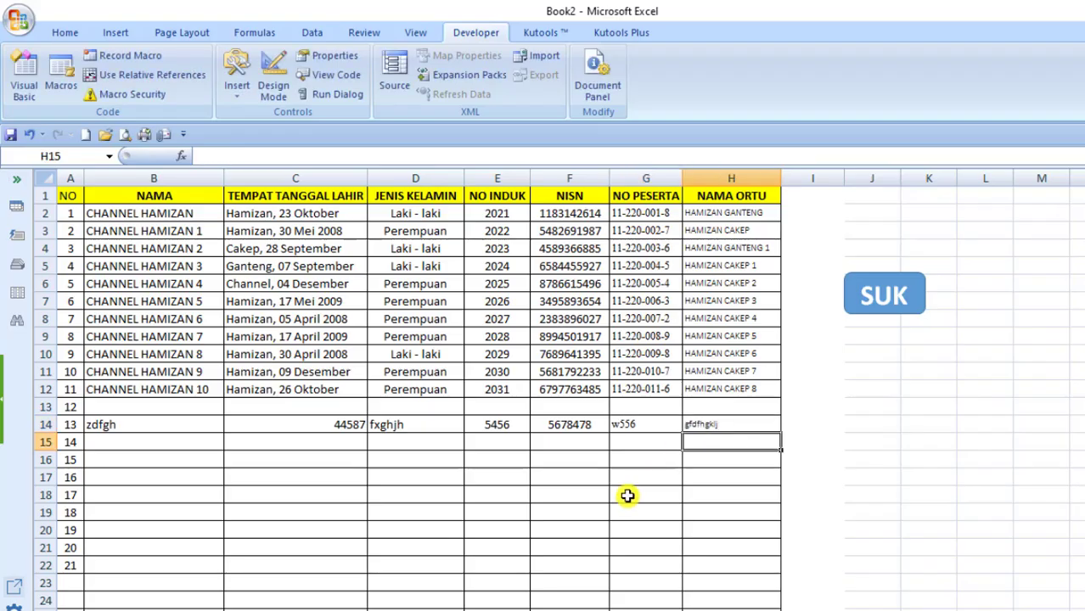
pyautogui.click(883, 294)
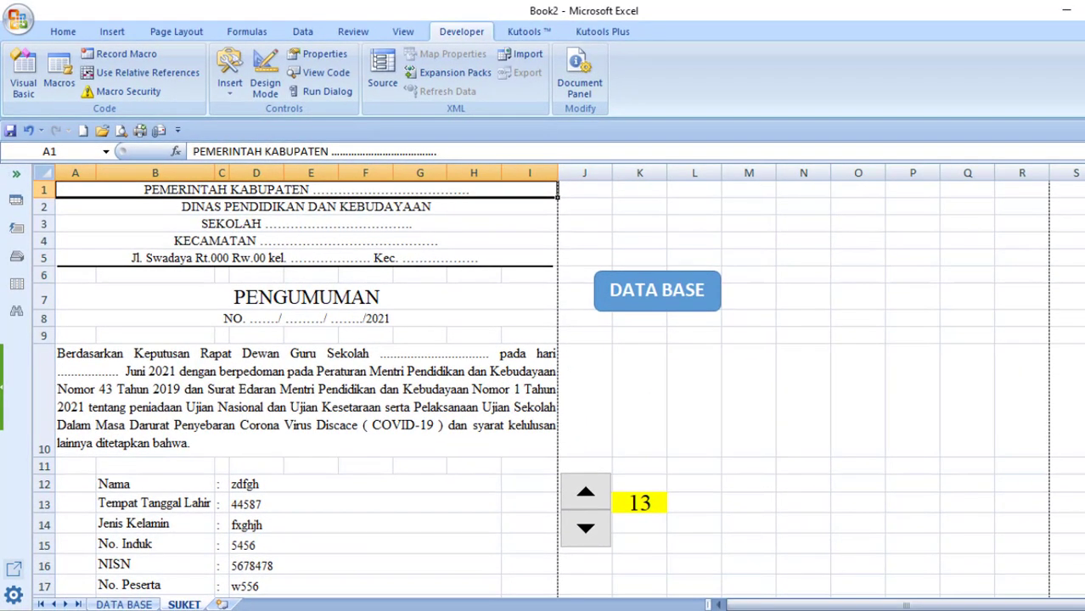
# - Step the spinner through records 14, 13 and 12, then return to DATA BASE
pyautogui.scroll(-4, 586, 441)
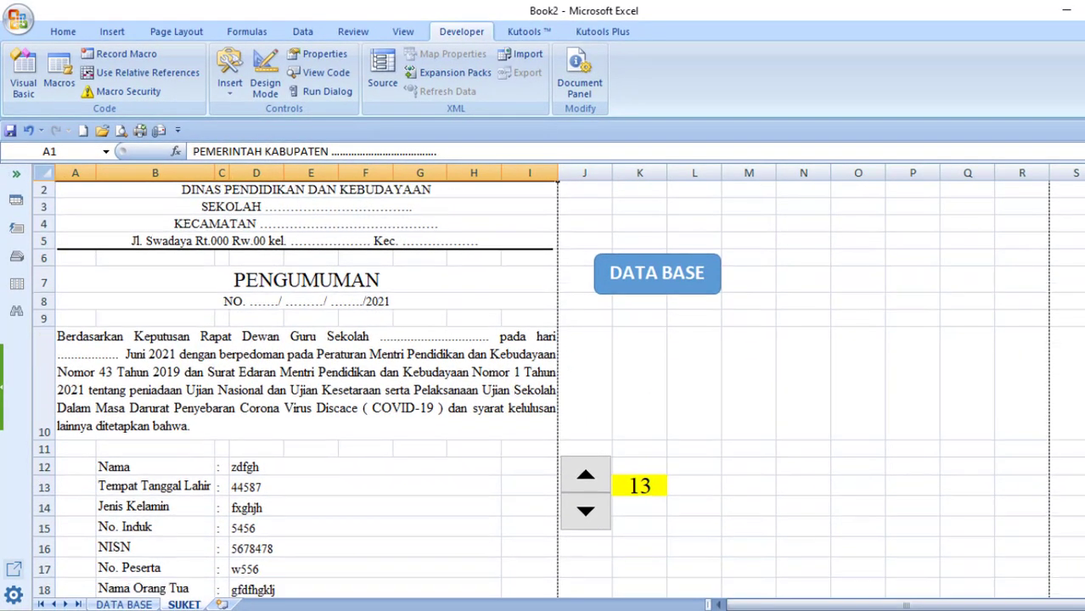
pyautogui.click(588, 426)
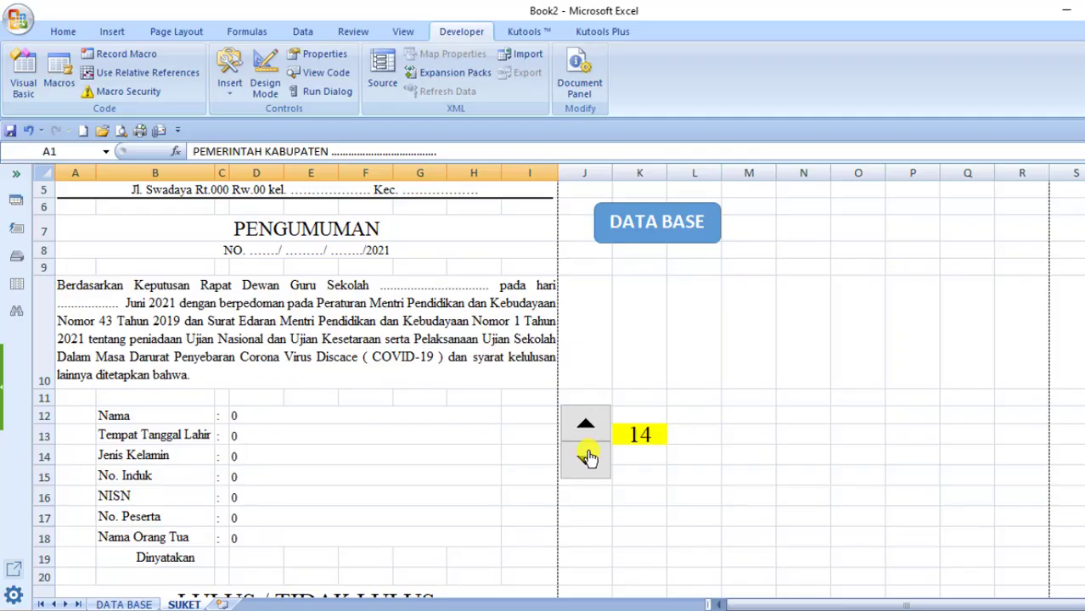
pyautogui.click(588, 458)
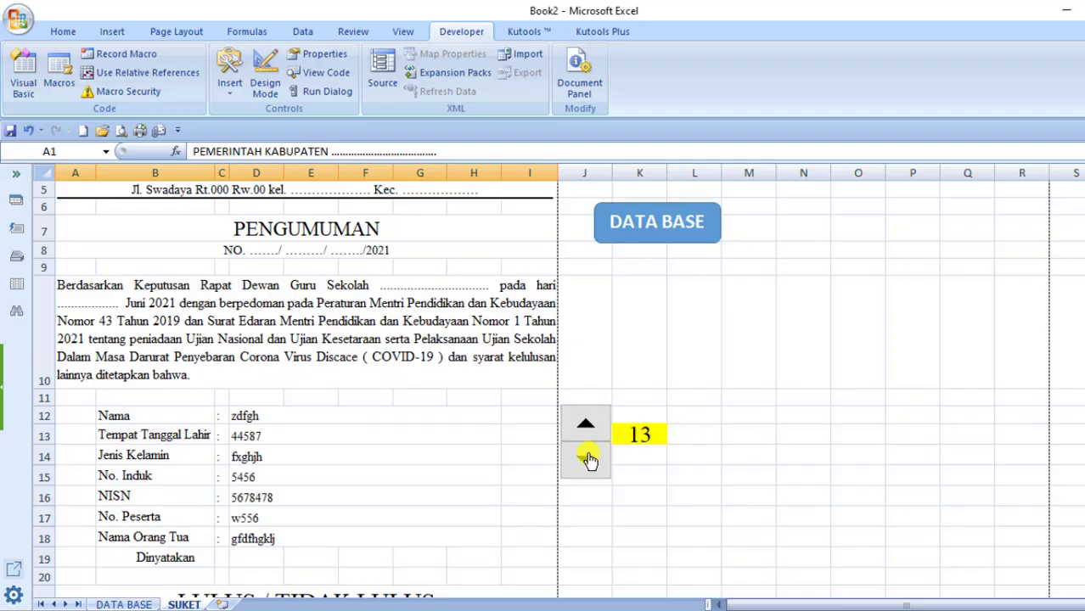
pyautogui.click(589, 459)
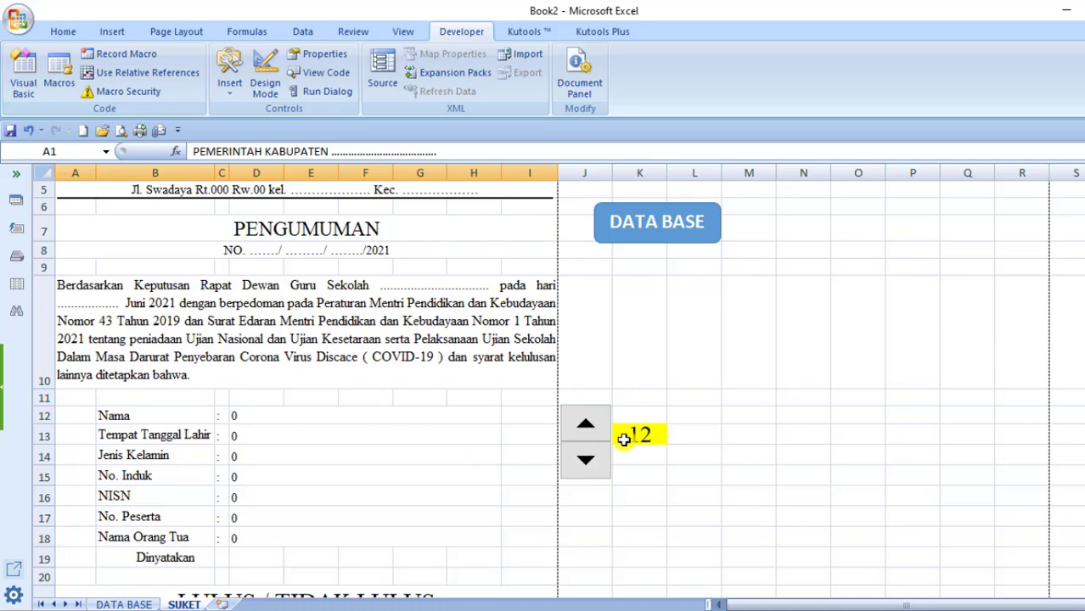
pyautogui.click(127, 605)
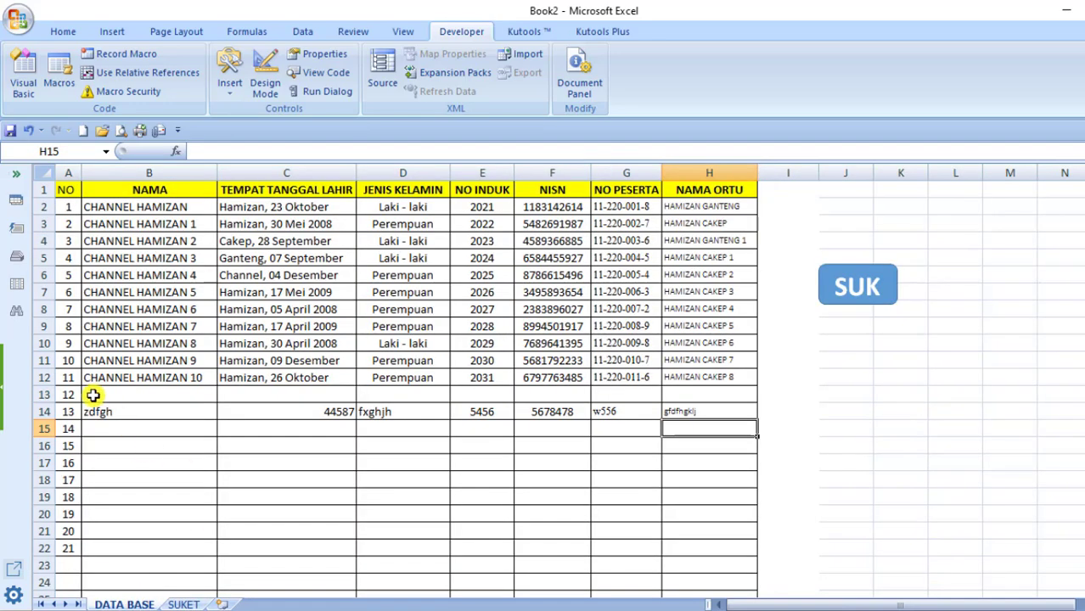
# - Fill B13:H13 with 34567, 456789, 45678, 65789, 76890, 789 and 789
pyautogui.click(93, 395)
pyautogui.write('34567')
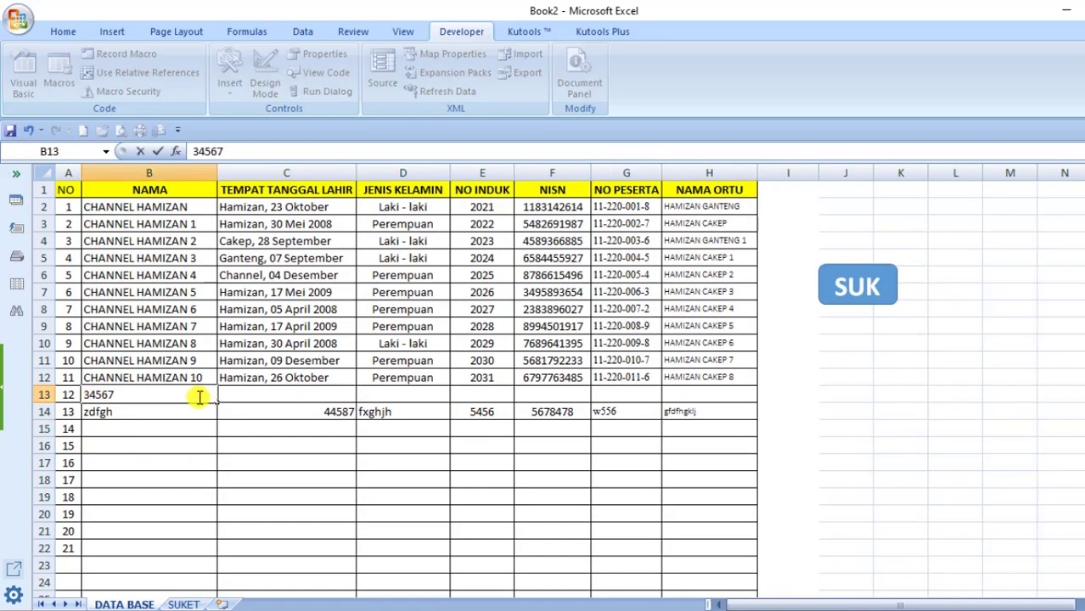
pyautogui.click(274, 393)
pyautogui.write('456789')
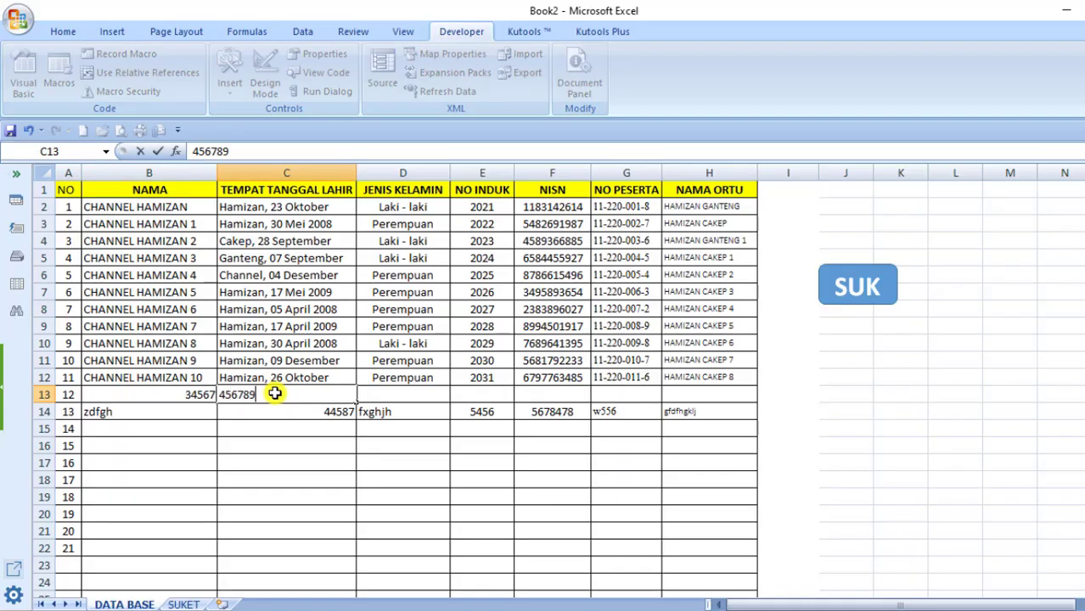
pyautogui.click(390, 394)
pyautogui.write('45678')
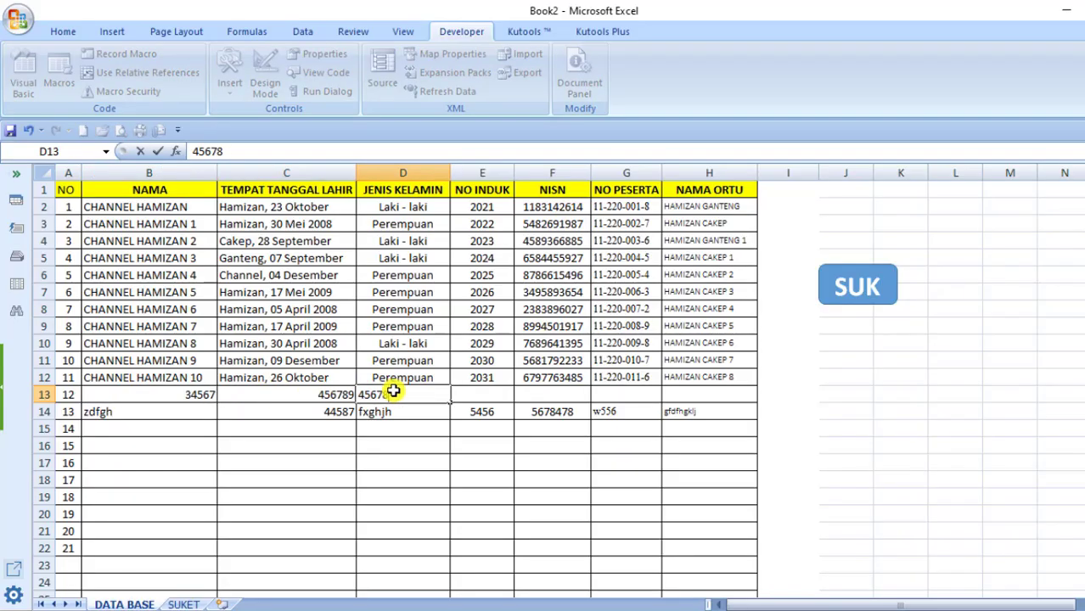
pyautogui.click(499, 391)
pyautogui.write('65789')
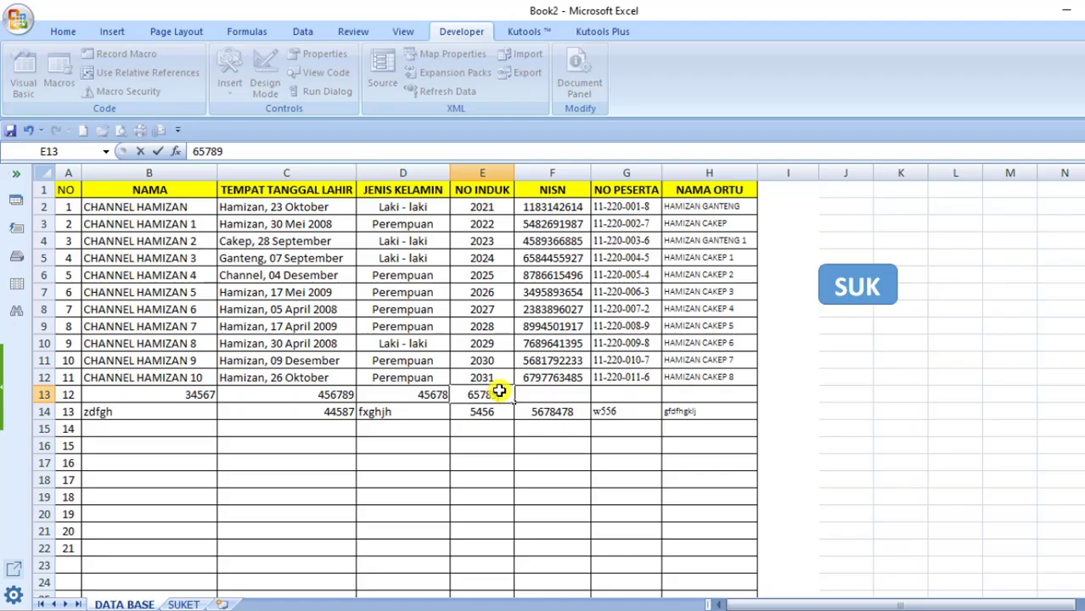
pyautogui.press('Tab')
pyautogui.write('76890')
pyautogui.press('Tab')
pyautogui.write('789')
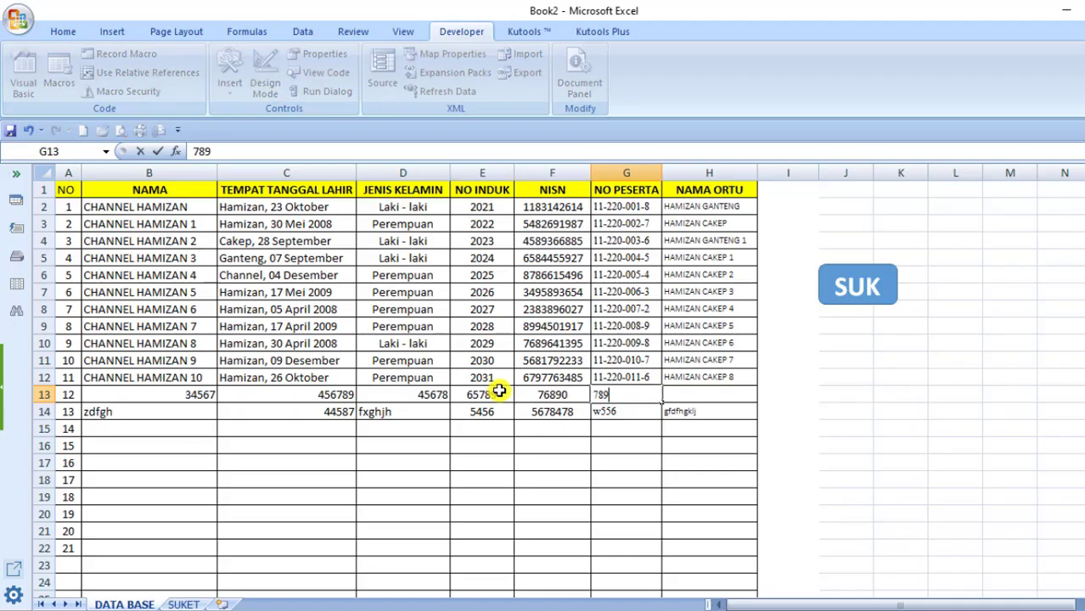
pyautogui.press('Tab')
pyautogui.write('789')
pyautogui.press('Tab')
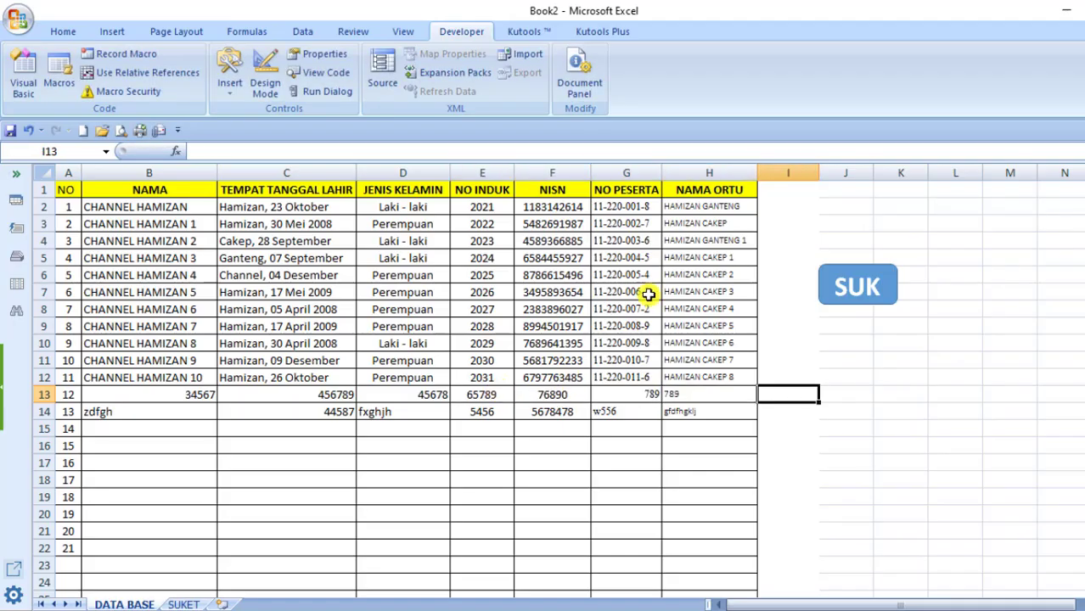
# - Check D13's VLOOKUP on SUKET and test the DATA BASE and SUK hyperlink buttons
pyautogui.click(852, 296)
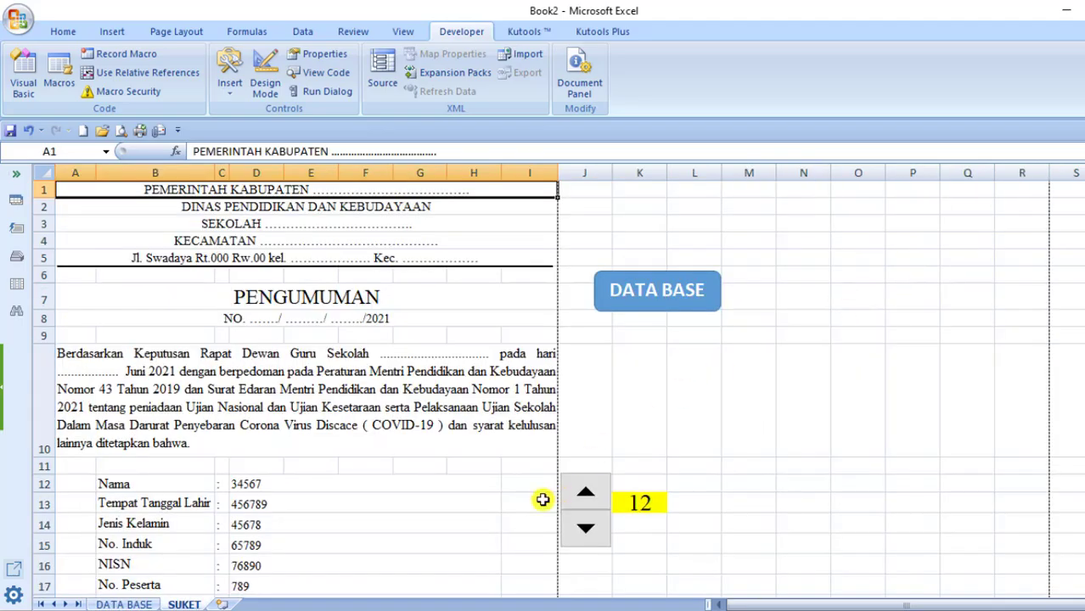
pyautogui.click(278, 502)
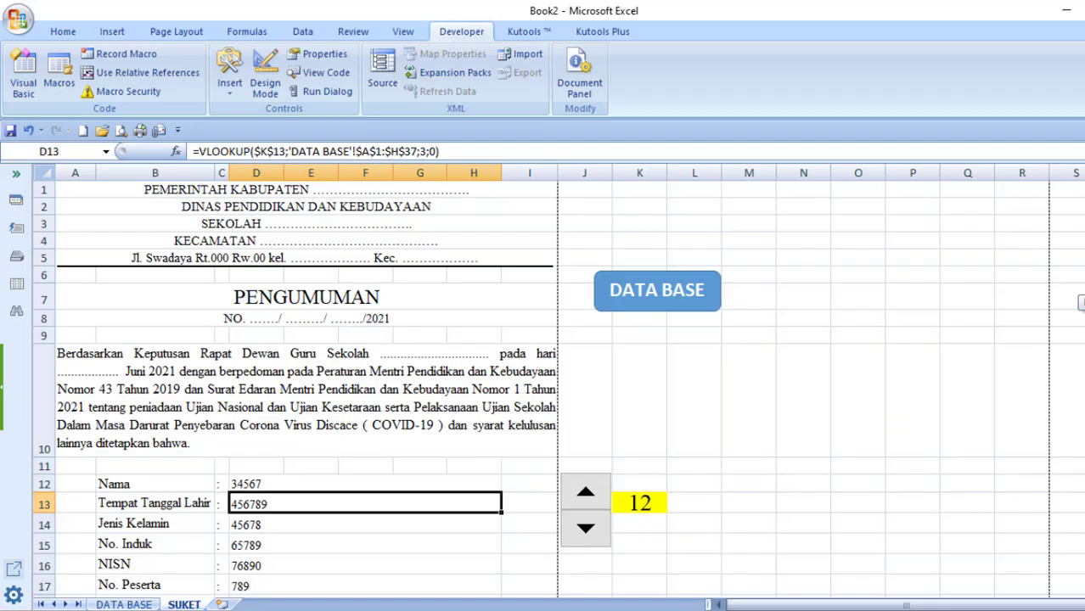
pyautogui.scroll(-1, 1080, 302)
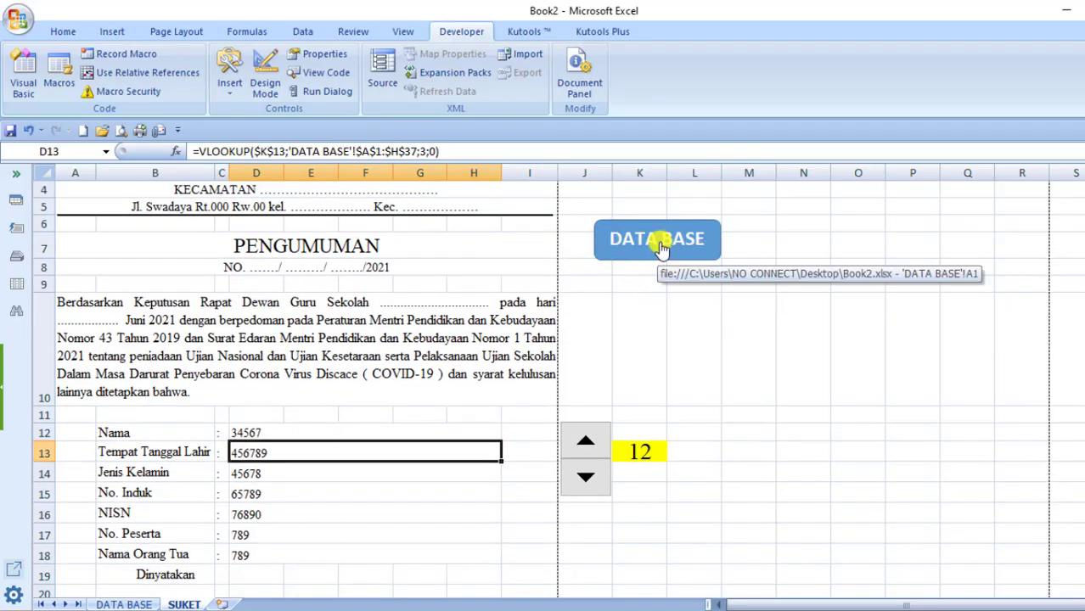
pyautogui.click(661, 247)
pyautogui.click(882, 346)
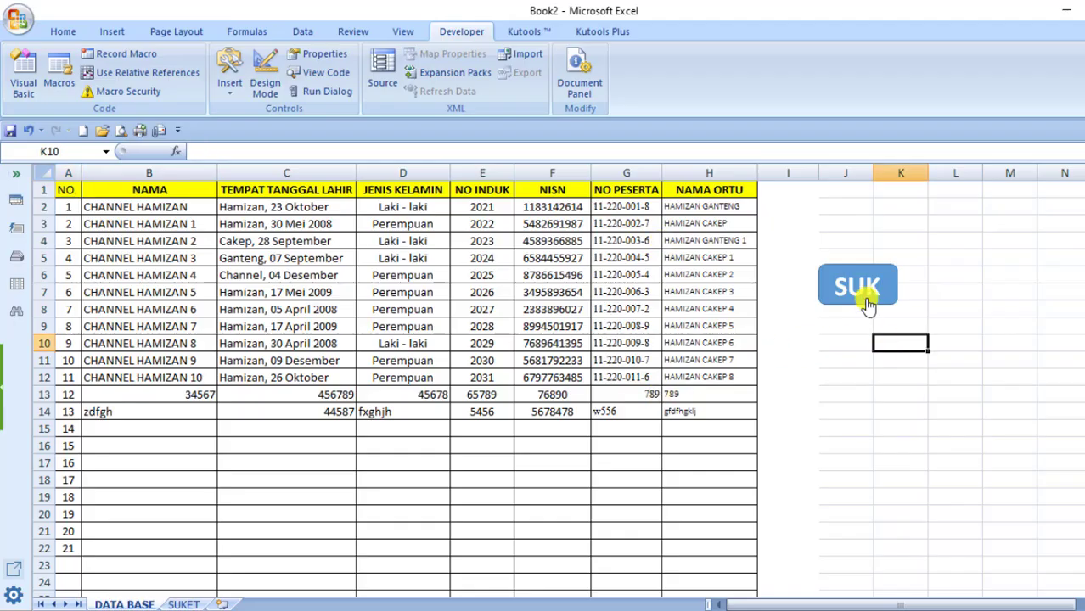
pyautogui.click(841, 297)
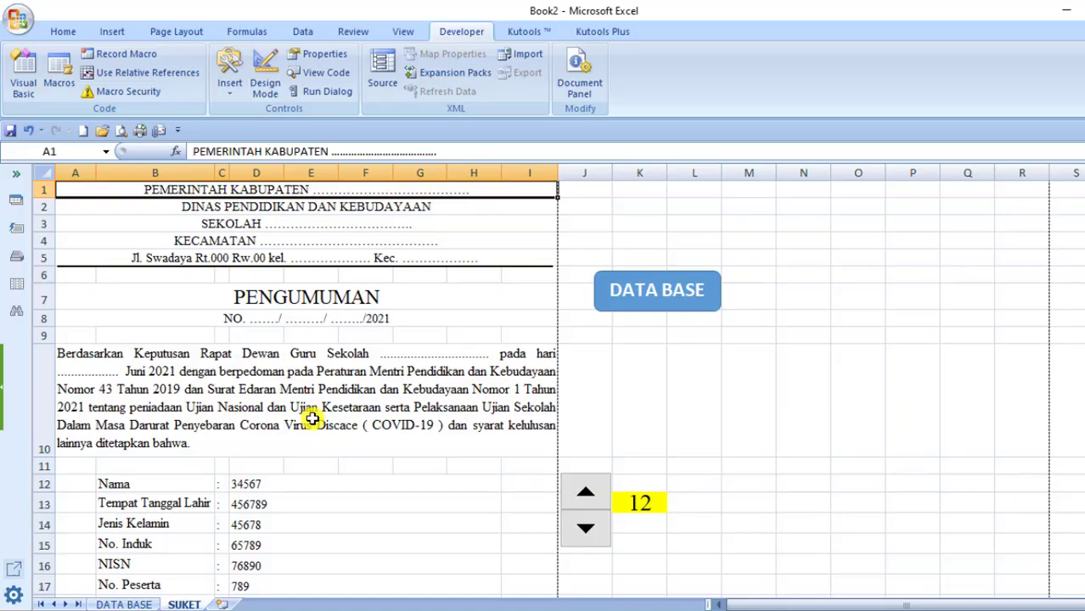
pyautogui.click(696, 416)
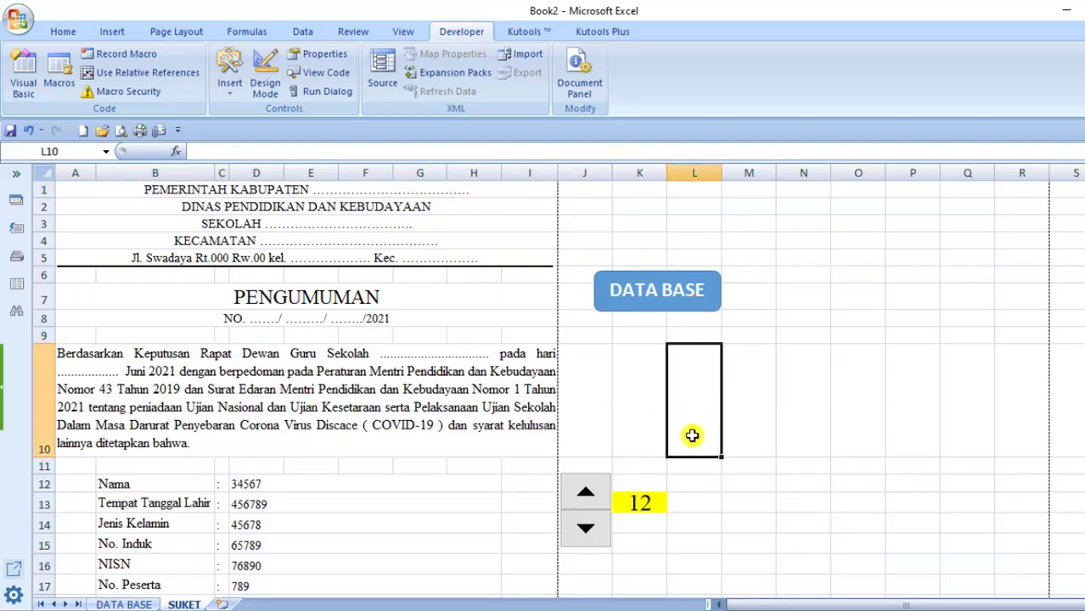
pyautogui.click(123, 605)
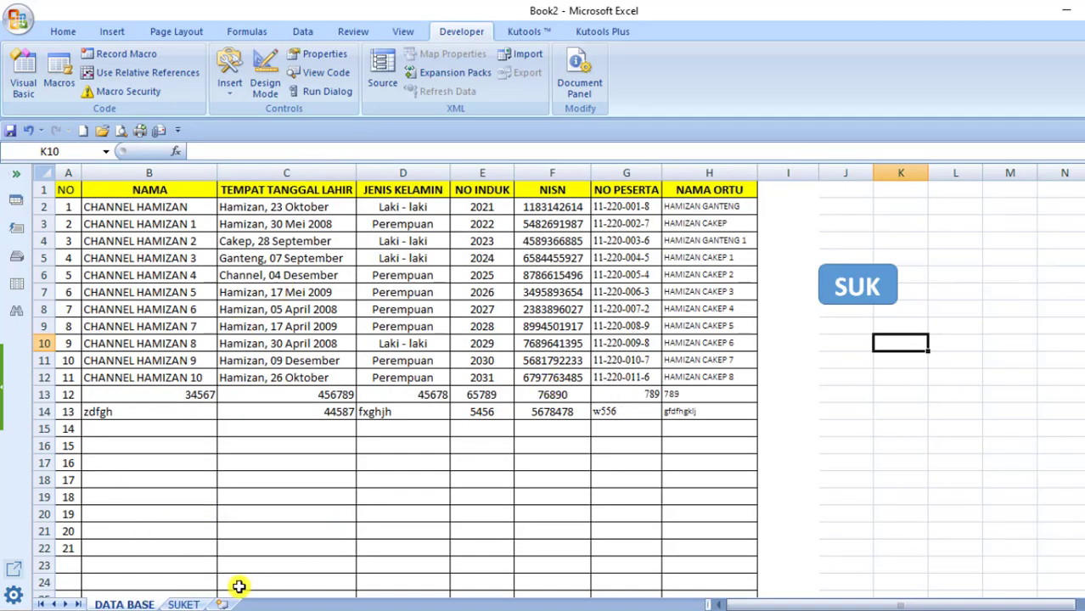
pyautogui.click(190, 605)
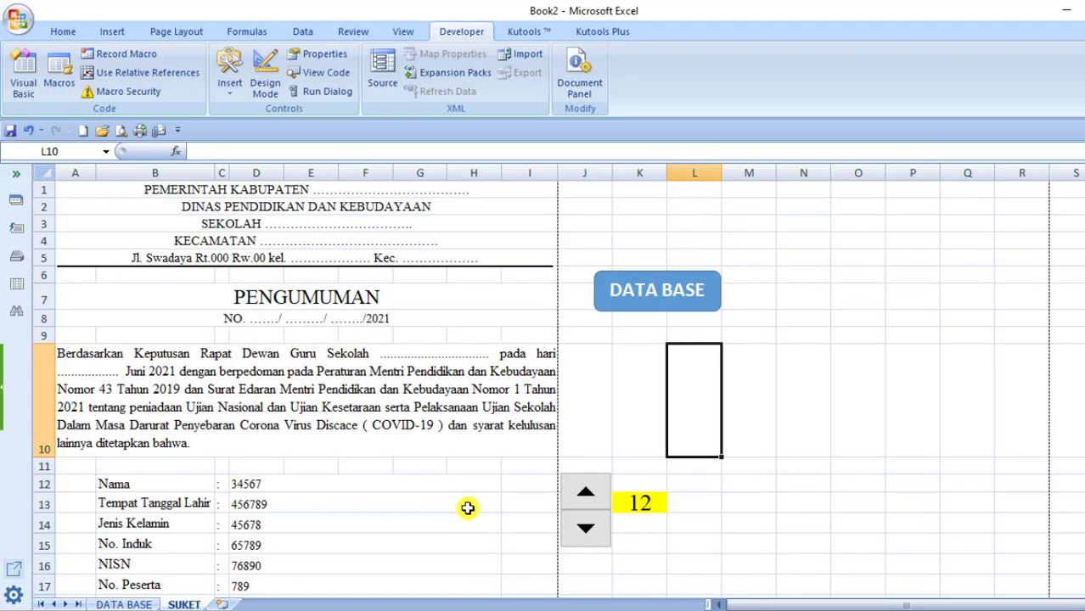
pyautogui.click(491, 520)
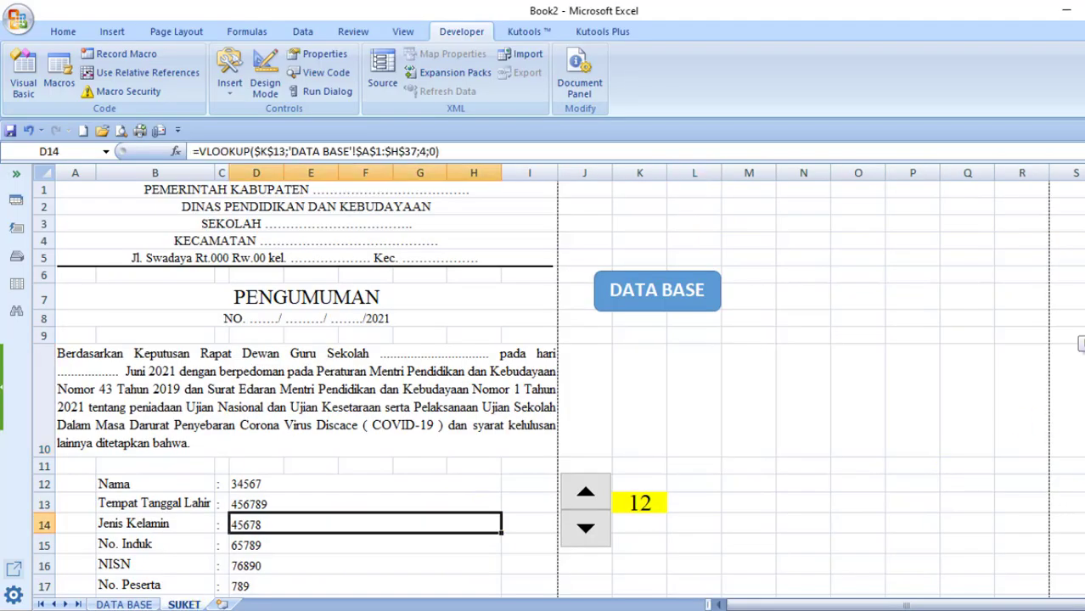
pyautogui.scroll(-1, 558, 390)
pyautogui.scroll(-1, 557, 390)
pyautogui.scroll(-1, 558, 391)
pyautogui.scroll(-1, 557, 390)
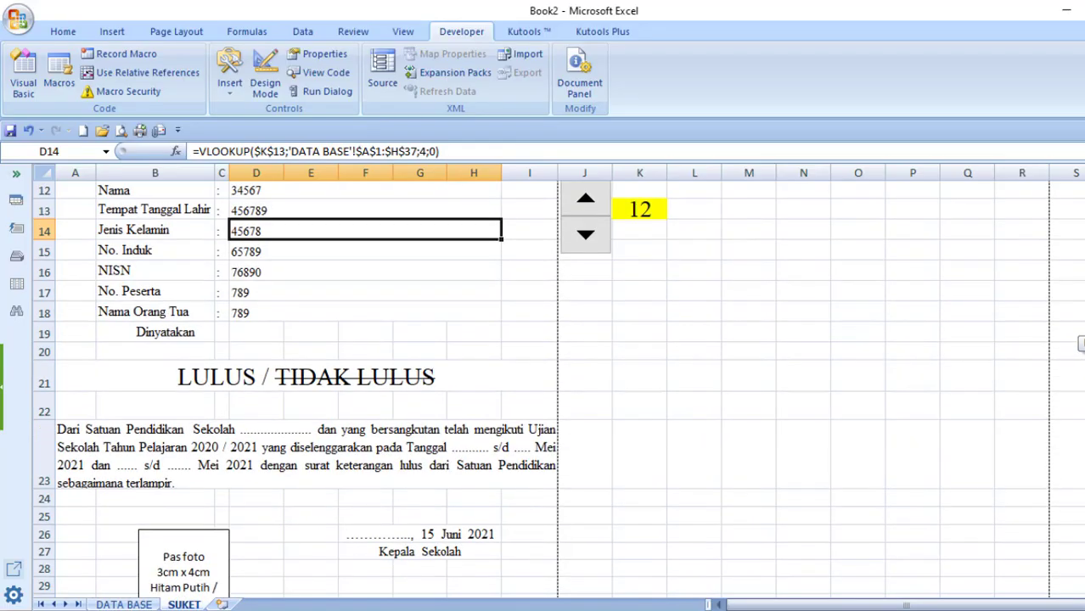
pyautogui.scroll(-1, 558, 391)
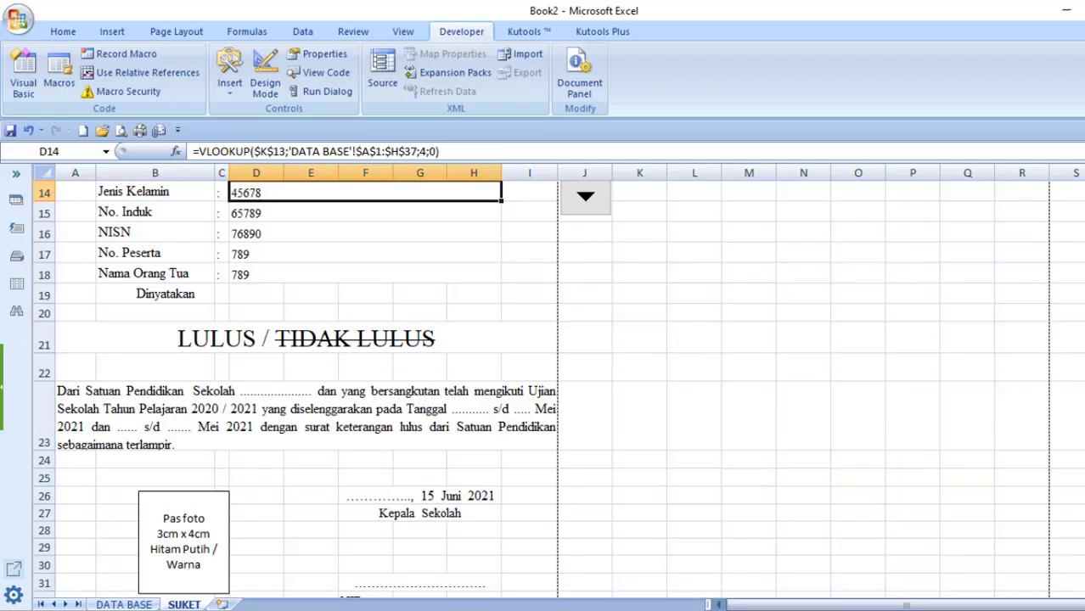
pyautogui.scroll(3, 543, 390)
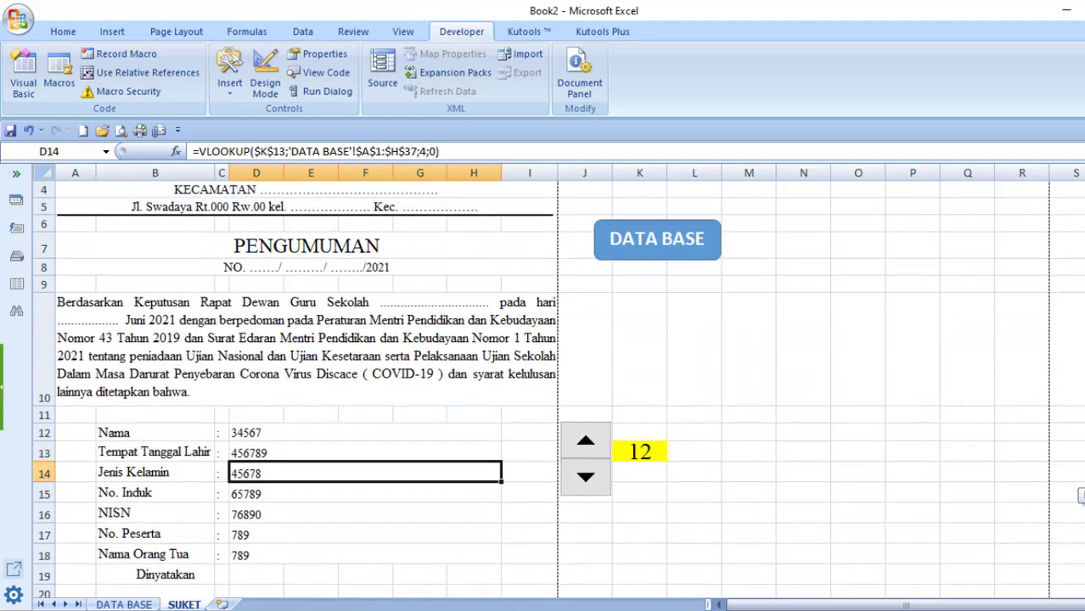
pyautogui.scroll(1, 543, 391)
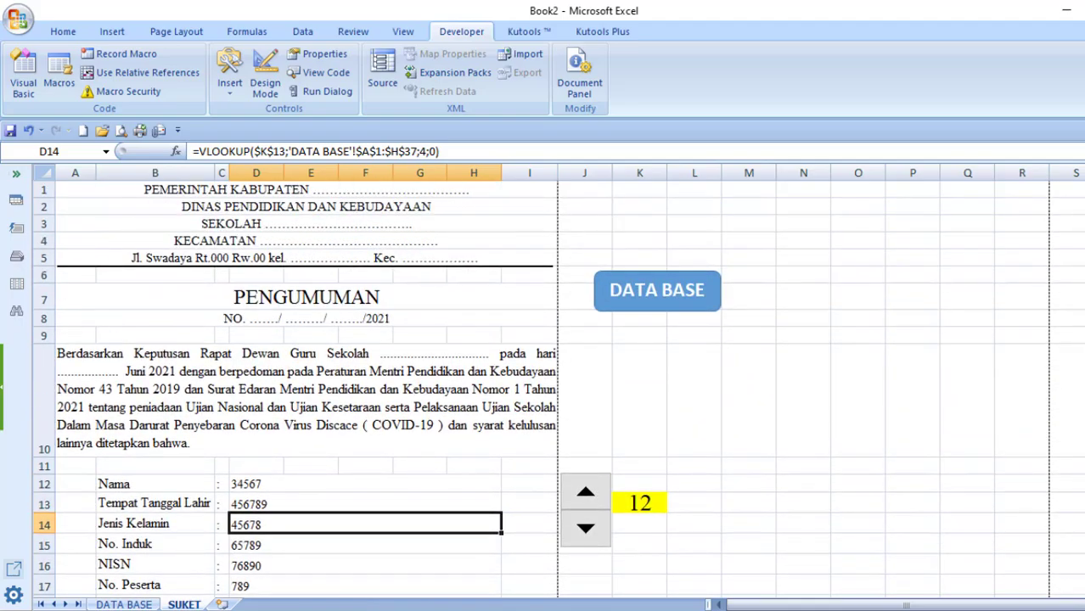
pyautogui.scroll(-2, 543, 390)
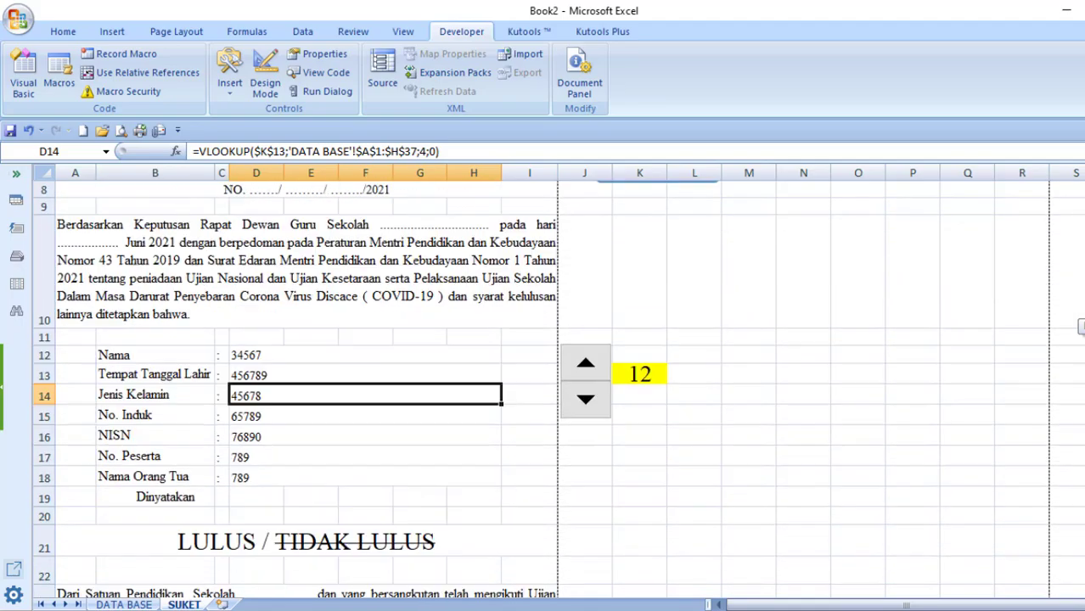
pyautogui.scroll(-2, 543, 390)
pyautogui.scroll(-1, 543, 391)
pyautogui.scroll(3, 1080, 327)
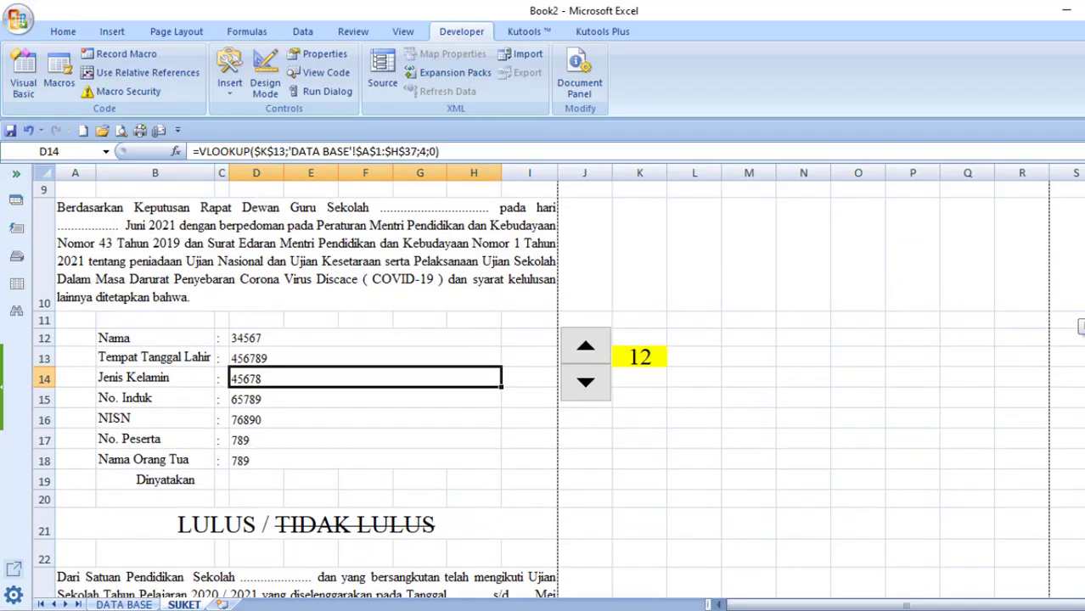
pyautogui.scroll(1, 1079, 326)
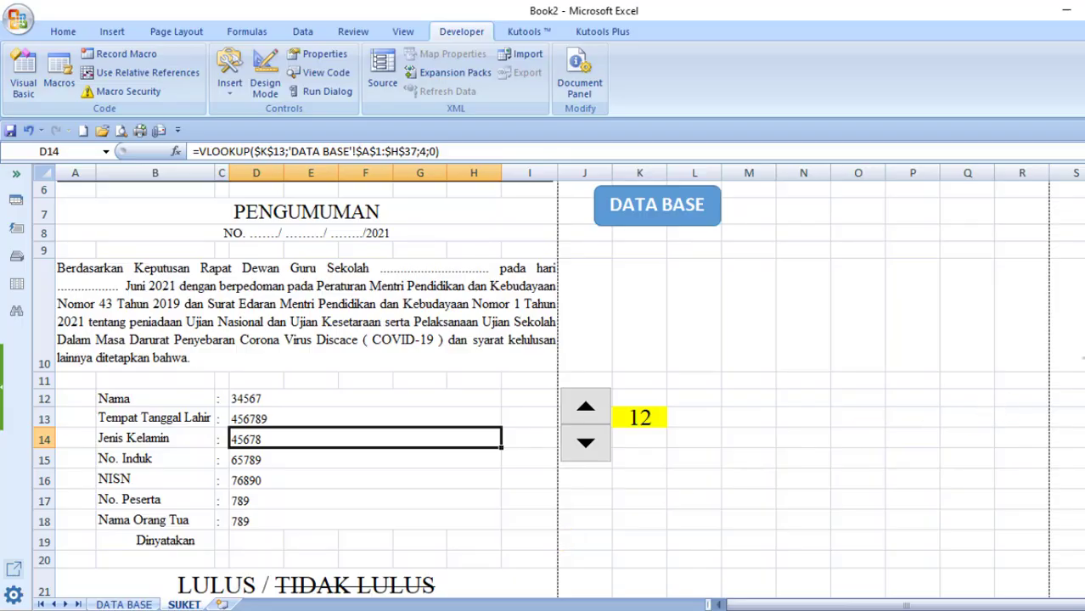
pyautogui.scroll(2, 1081, 358)
pyautogui.scroll(-1, 1080, 348)
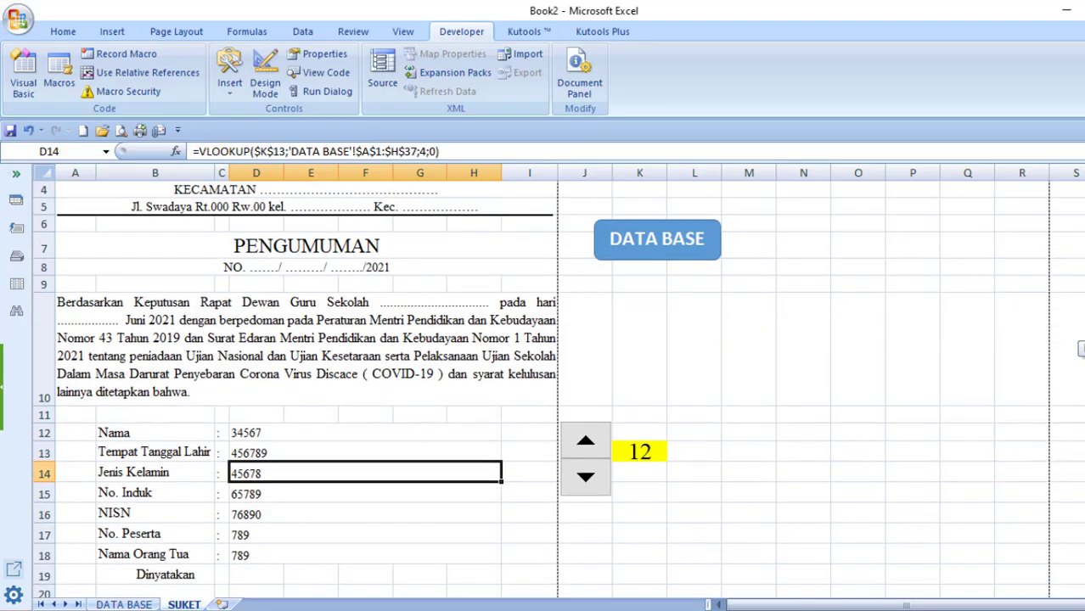
pyautogui.scroll(-1, 1081, 348)
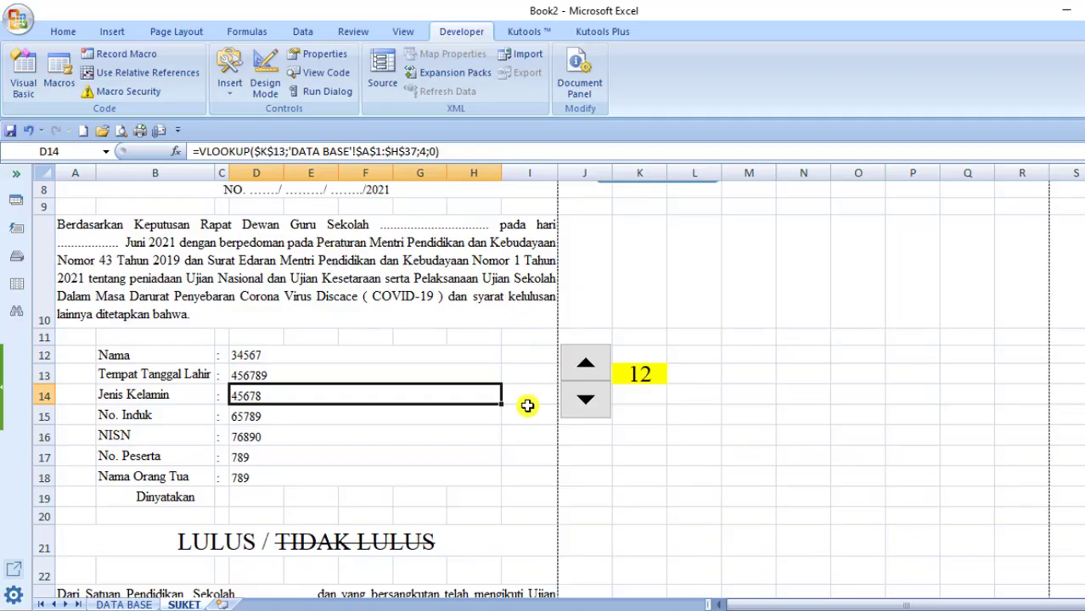
# - Step the spinner up to record 13, then back down through the records to 1
pyautogui.click(589, 367)
pyautogui.click(591, 405)
pyautogui.doubleClick(592, 406)
pyautogui.doubleClick(591, 407)
pyautogui.click(593, 408)
pyautogui.click(591, 408)
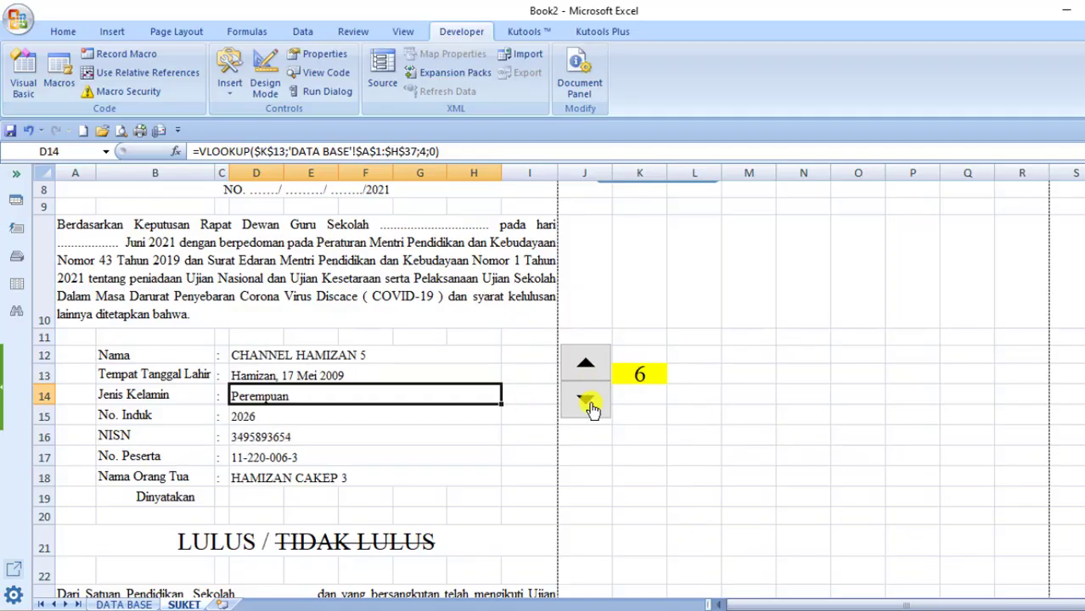
pyautogui.click(592, 407)
pyautogui.click(592, 407)
pyautogui.doubleClick(591, 407)
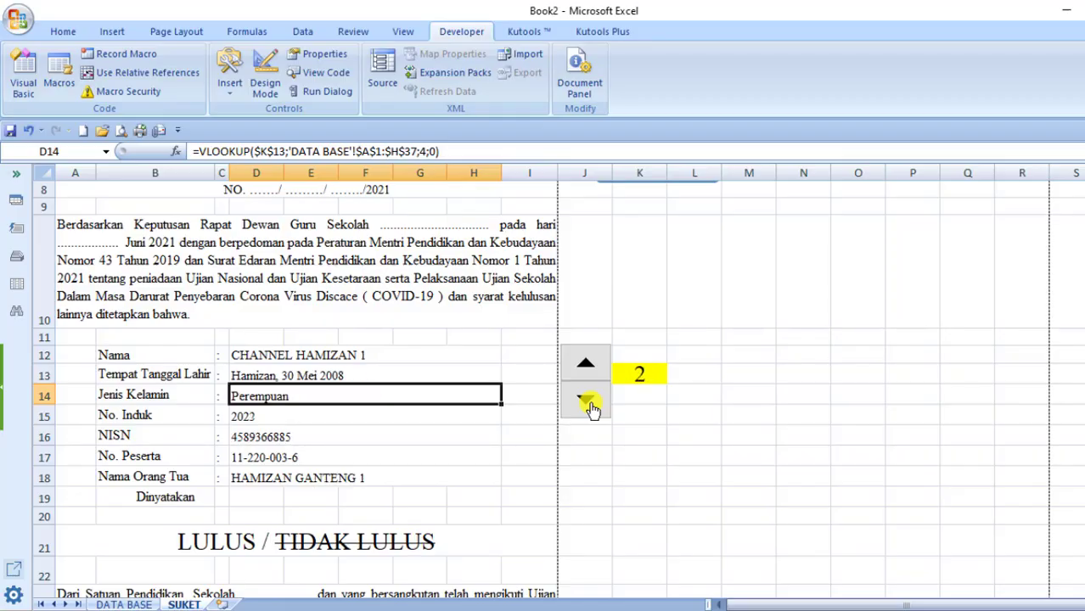
pyautogui.click(592, 407)
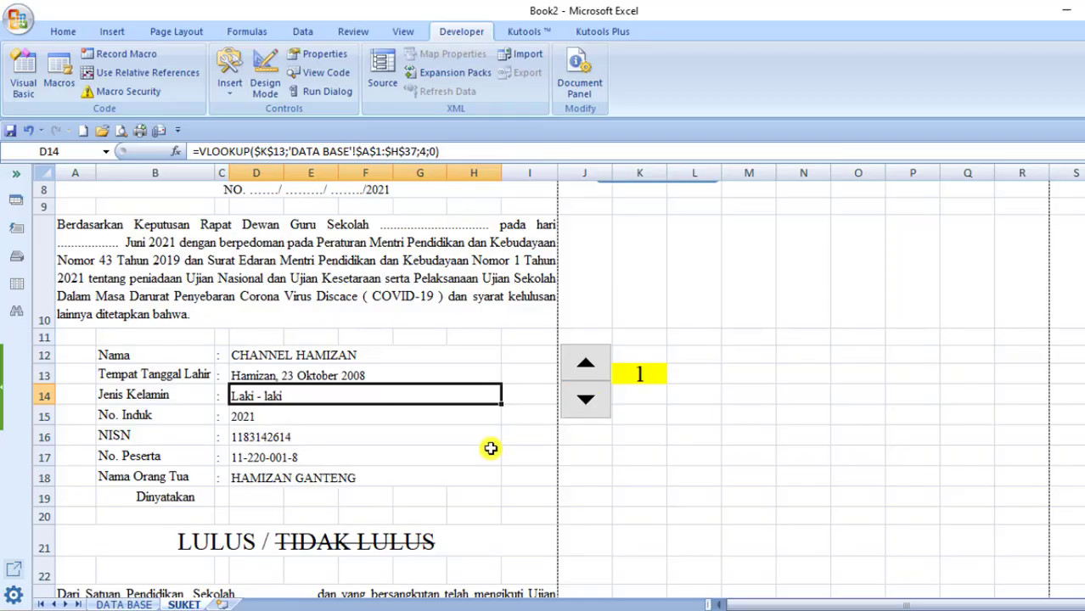